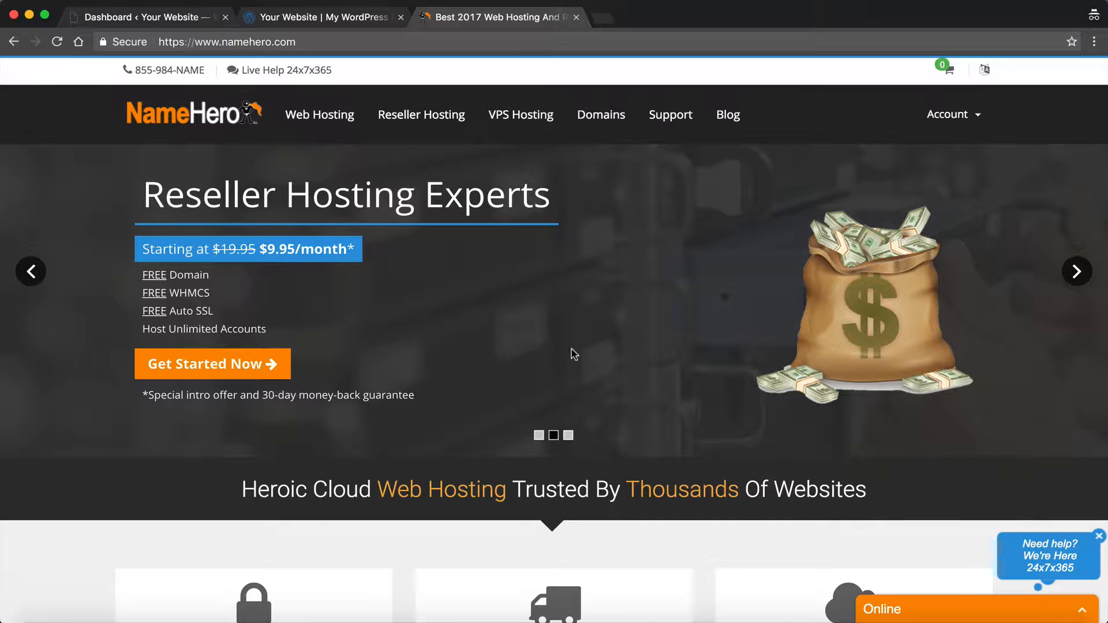
# Switch to the site's WordPress dashboard and check its wp-admin address
pyautogui.click(149, 19)
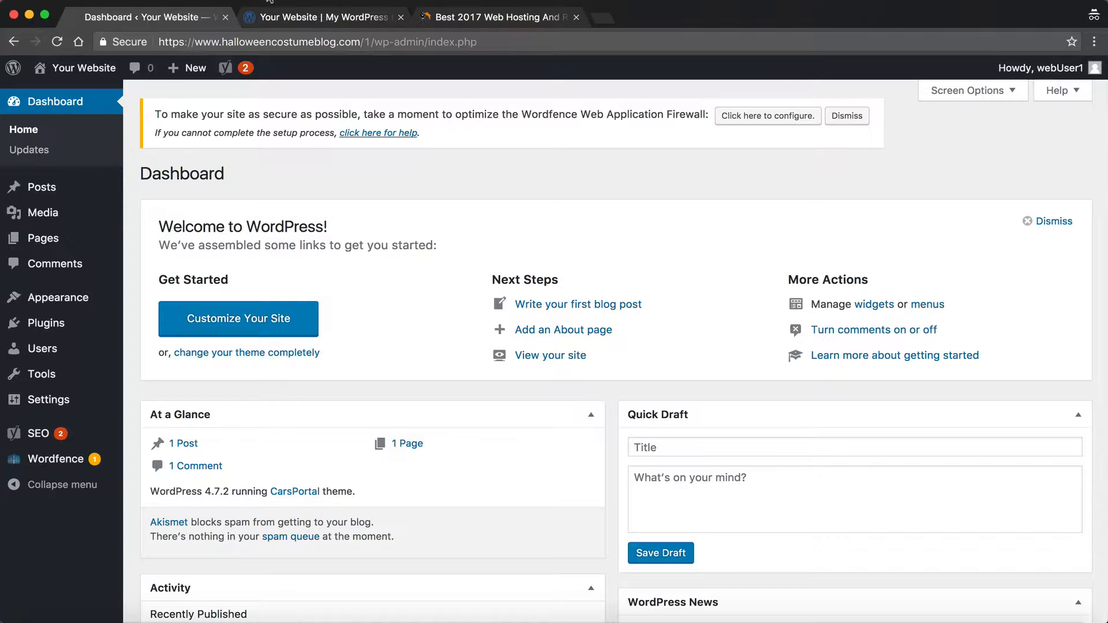
pyautogui.click(386, 43)
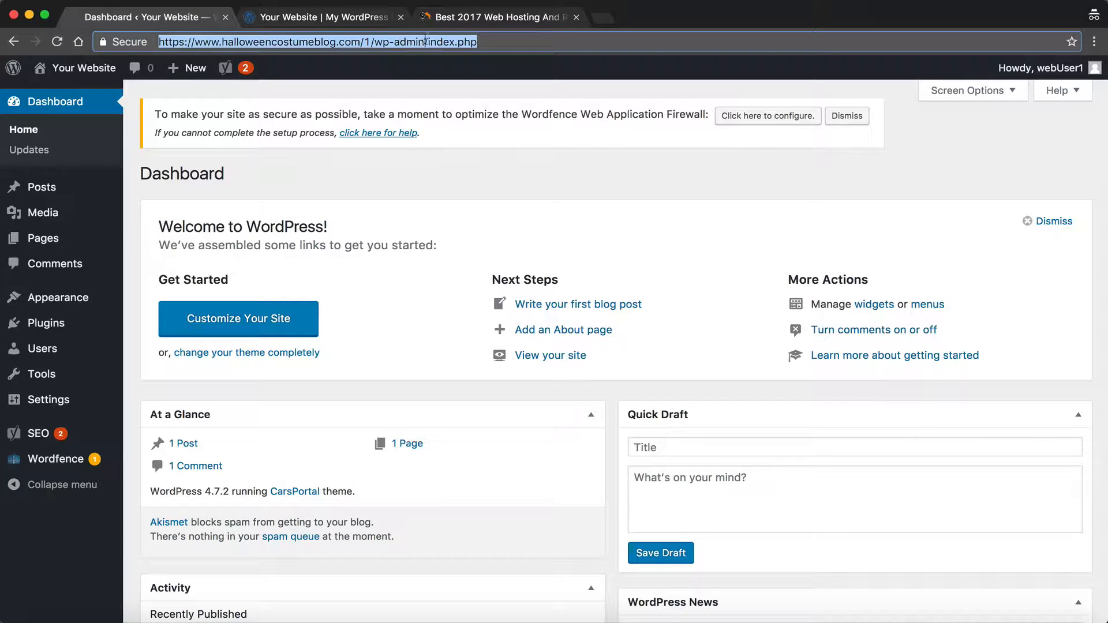
pyautogui.click(465, 41)
pyautogui.moveTo(481, 42); pyautogui.dragTo(147, 48)
pyautogui.click(364, 176)
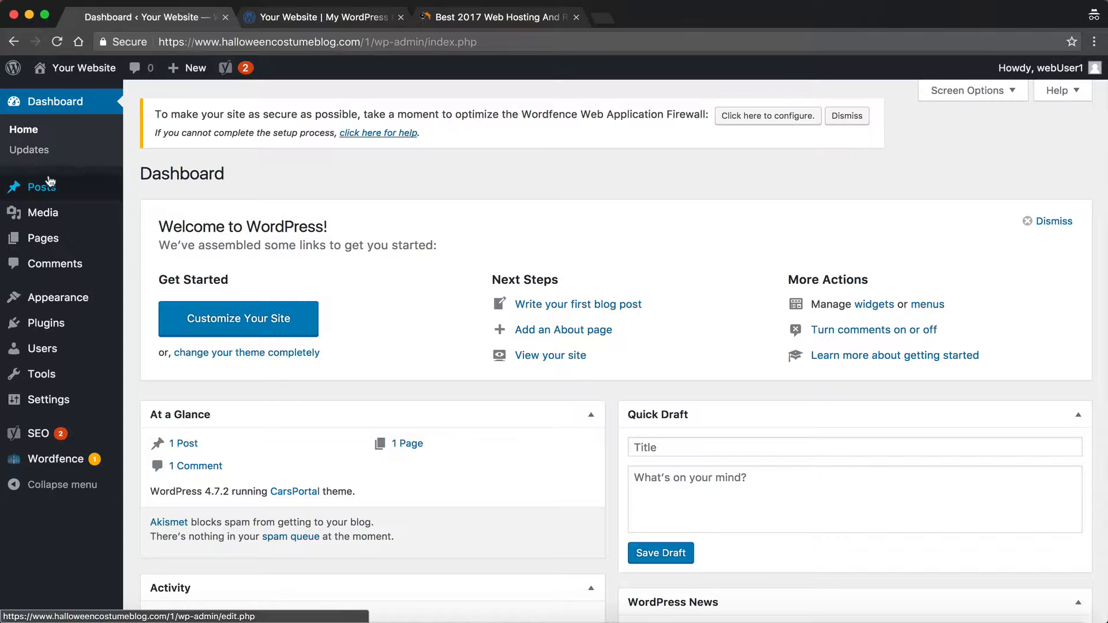
# Start a new post and title it "This Is An Example Post Headline"
pyautogui.moveTo(66, 192)
pyautogui.click(160, 211)
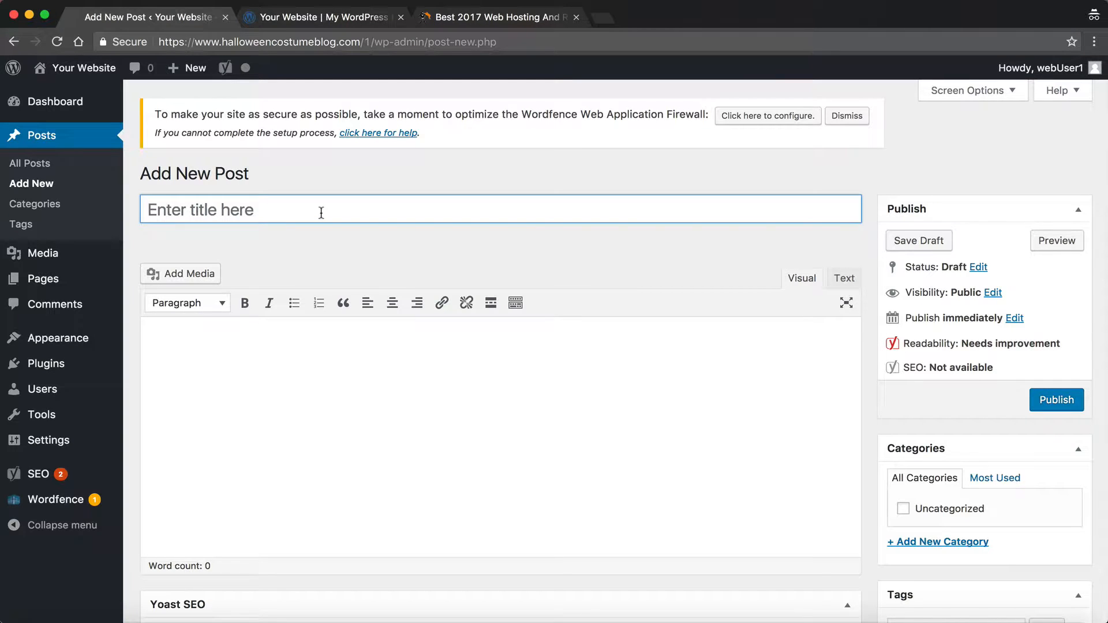
pyautogui.write('This I')
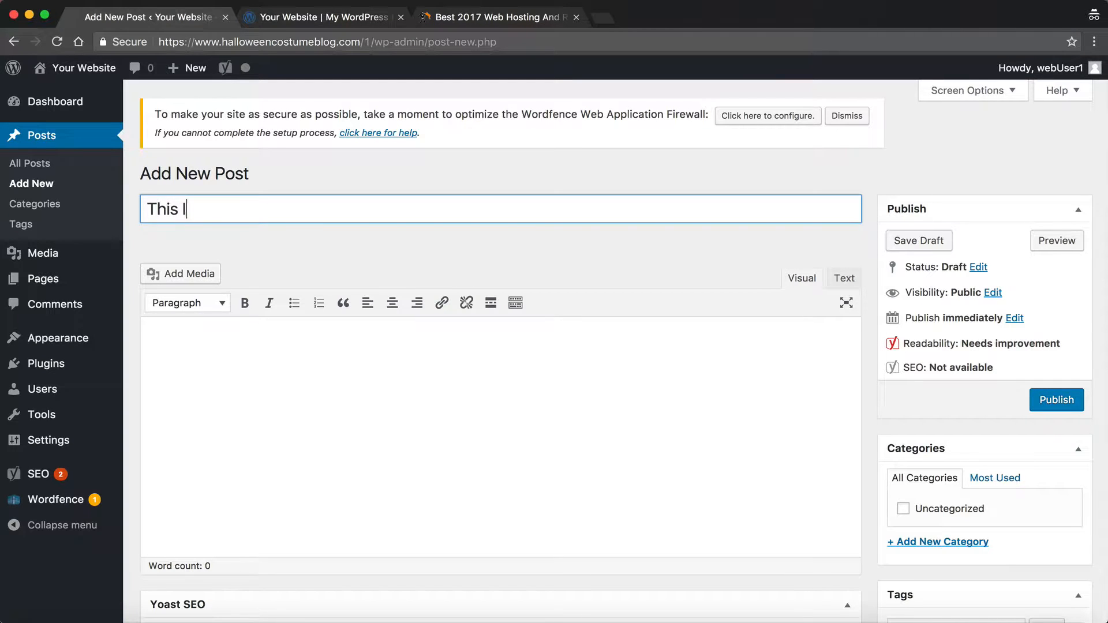
pyautogui.write('s An Example ')
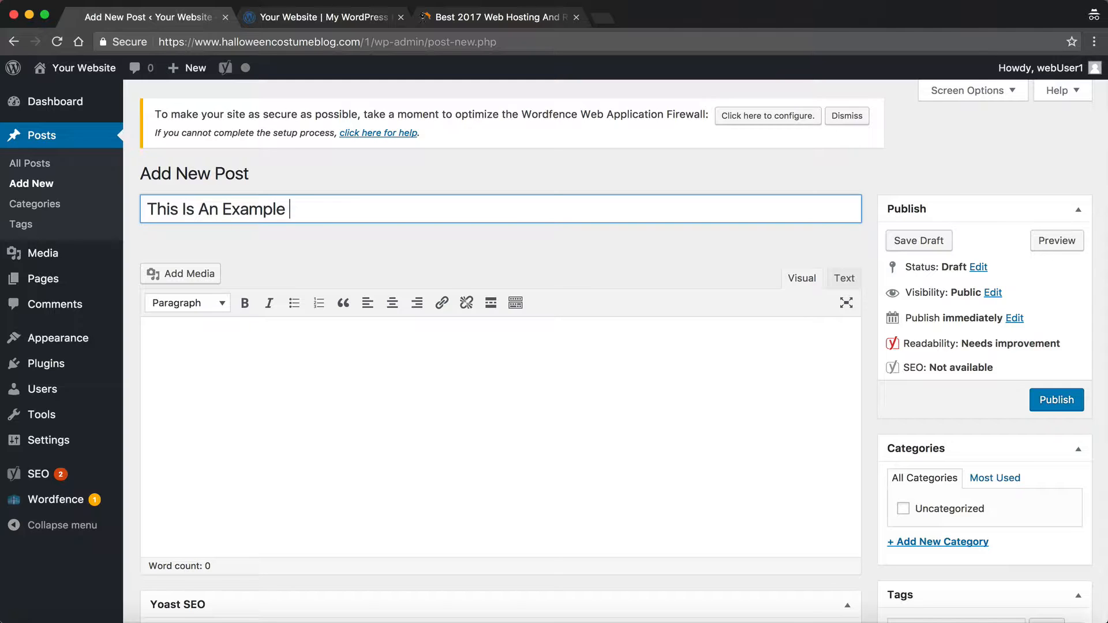
pyautogui.write('Post Headline')
# Write "This is where you'd write the body of your blog post." as the post's body text
pyautogui.click(283, 379)
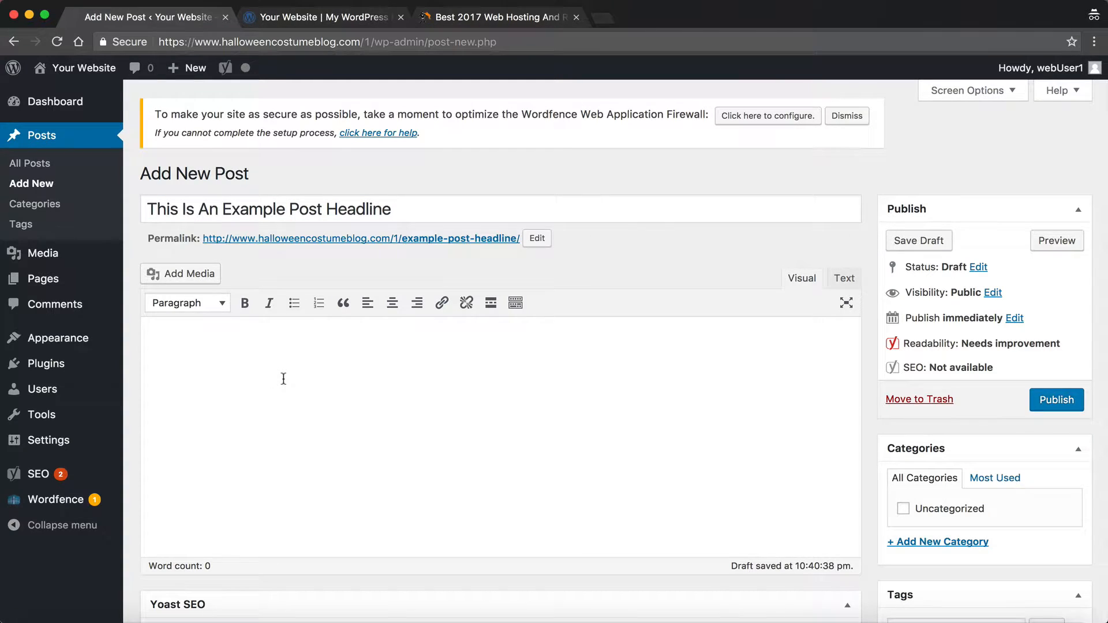
pyautogui.write("This is where you'd wri")
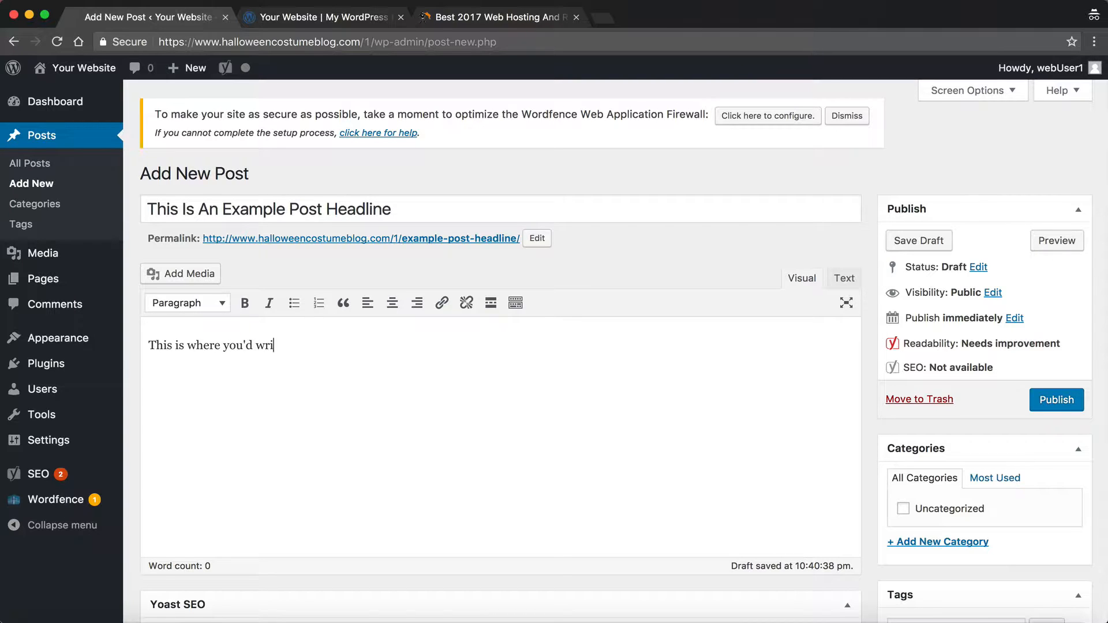
pyautogui.write('te the body of your blog post.')
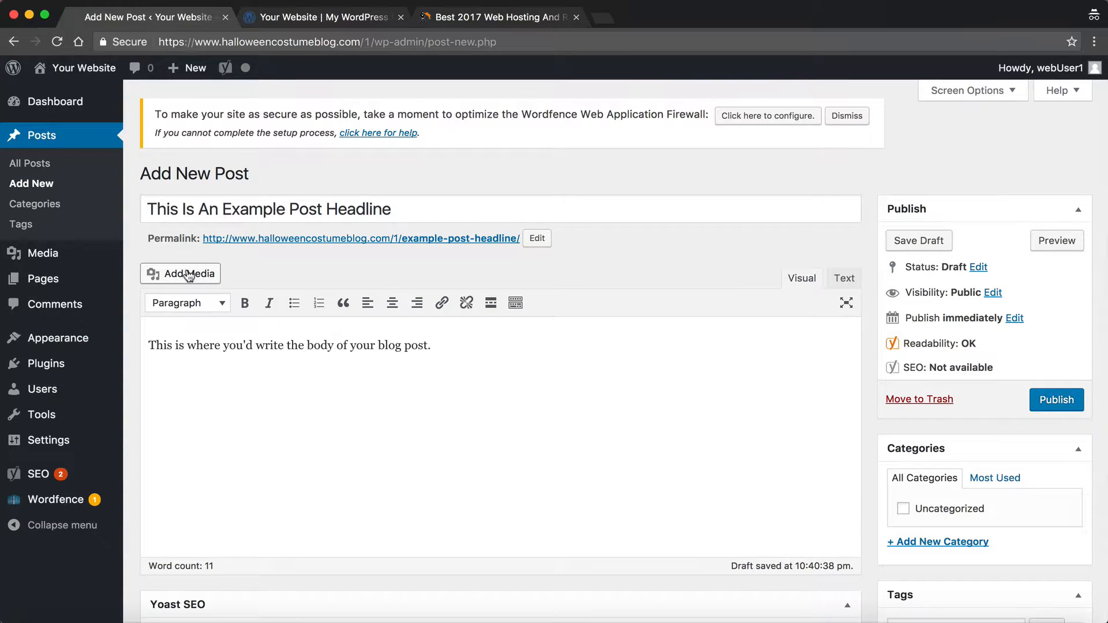
# Look through the post's media options for uploading files, creating a gallery and inserting from a URL, and close them without inserting anything
pyautogui.click(189, 275)
pyautogui.click(265, 135)
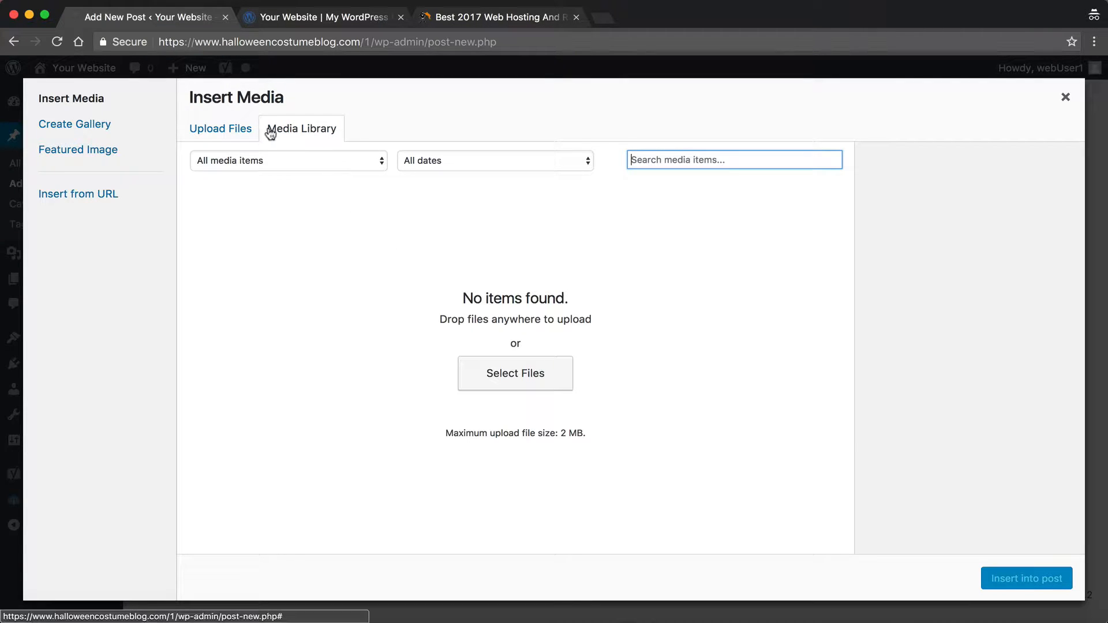
pyautogui.click(233, 133)
pyautogui.click(88, 123)
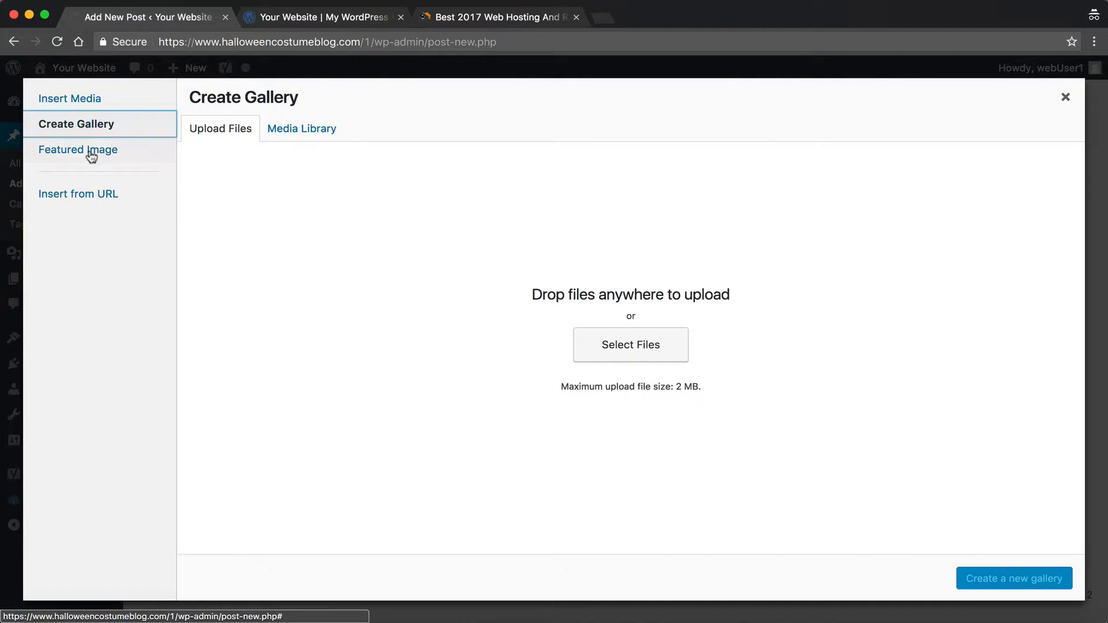
pyautogui.click(93, 192)
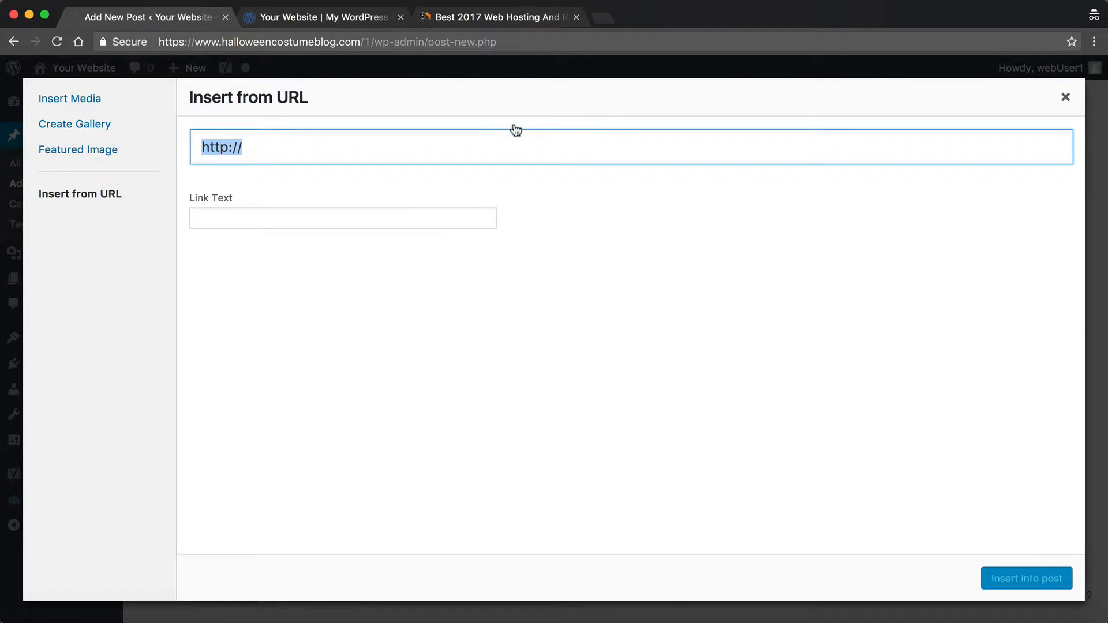
pyautogui.click(1063, 98)
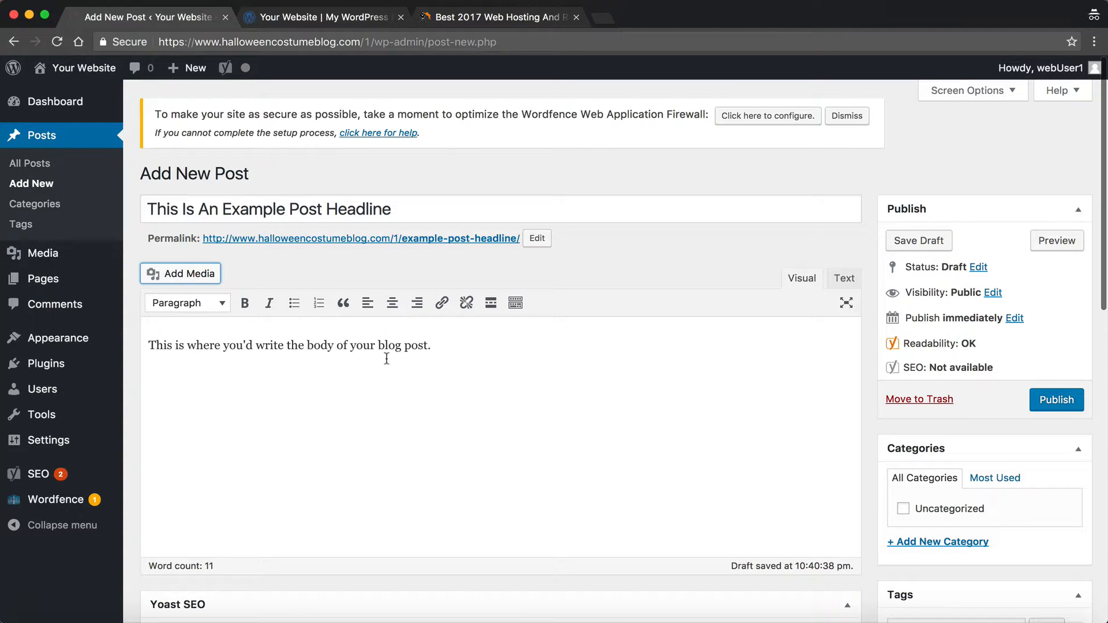
# Insert a line above the body text, format it as Heading 1 and write "This is a test headline"
pyautogui.click(387, 358)
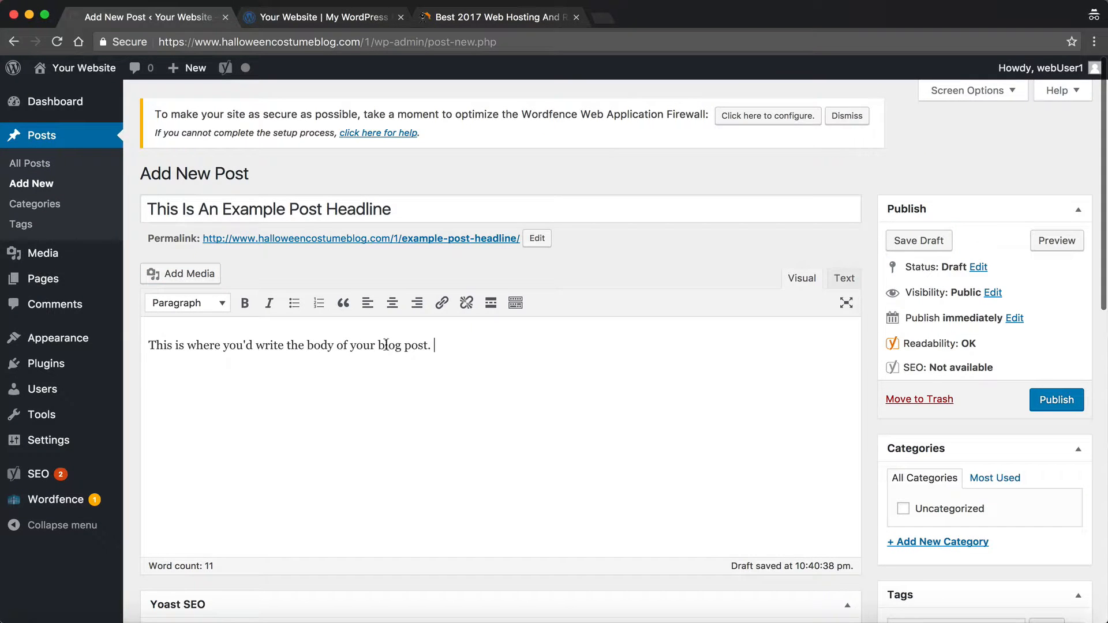
pyautogui.click(148, 345)
pyautogui.press('Return')
pyautogui.click(203, 303)
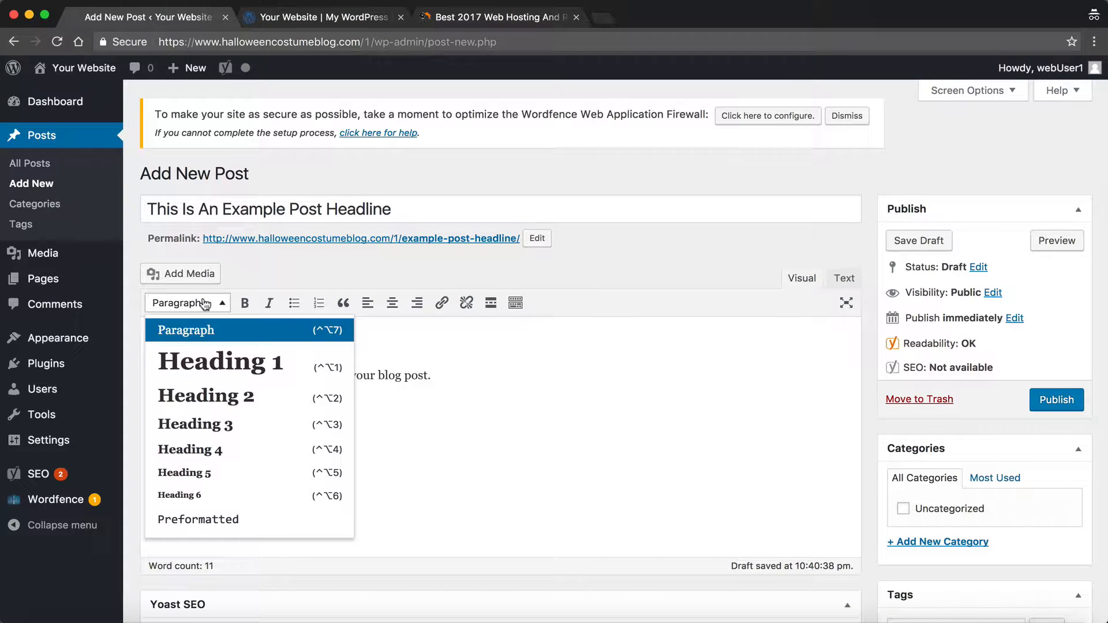
pyautogui.click(202, 361)
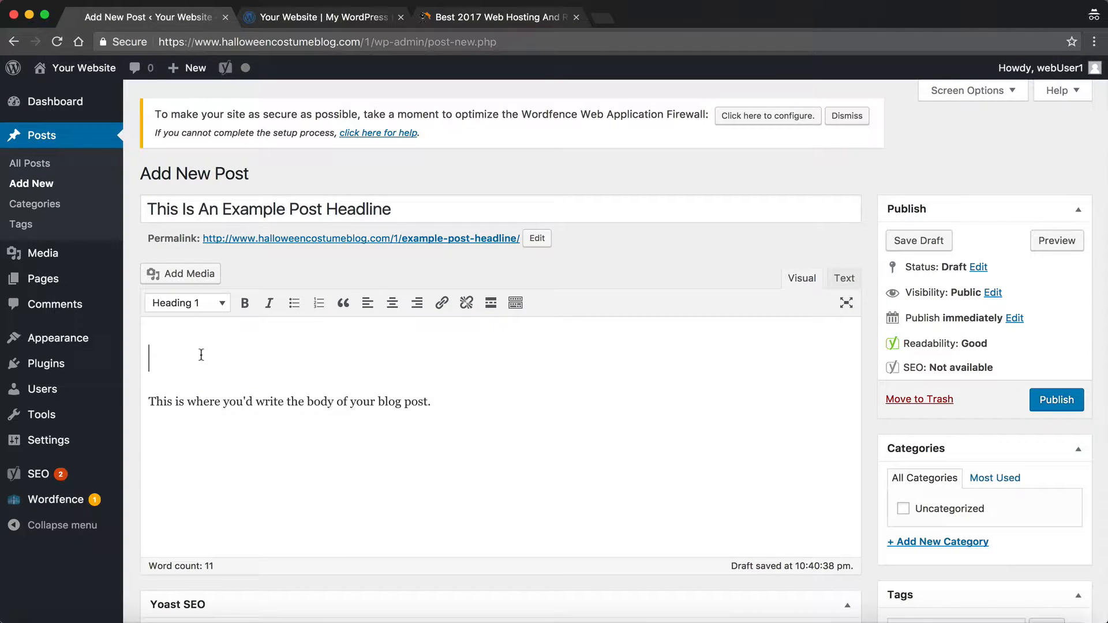
pyautogui.write('This is a test headline')
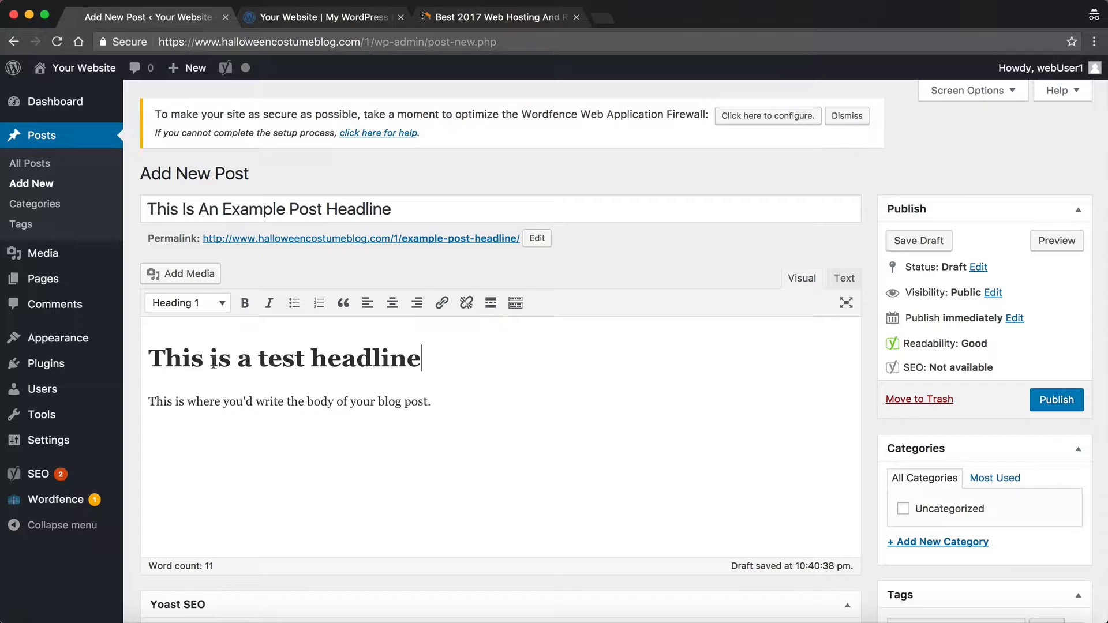
# Look through the paragraph formats and reveal the second row of formatting tools in the post editor
pyautogui.click(225, 436)
pyautogui.click(181, 303)
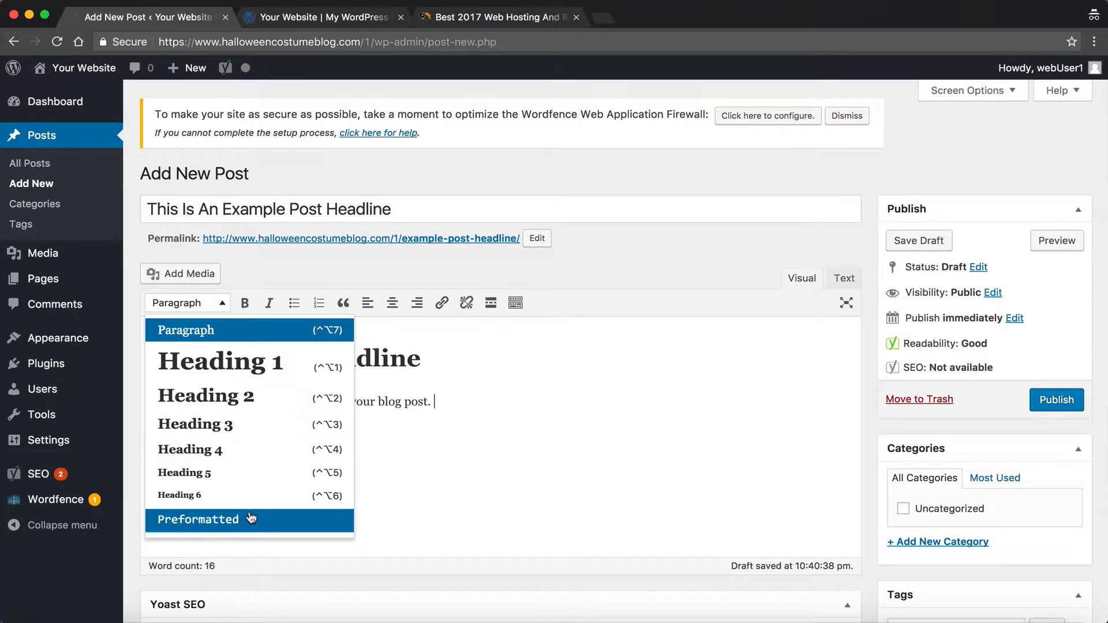
pyautogui.click(556, 423)
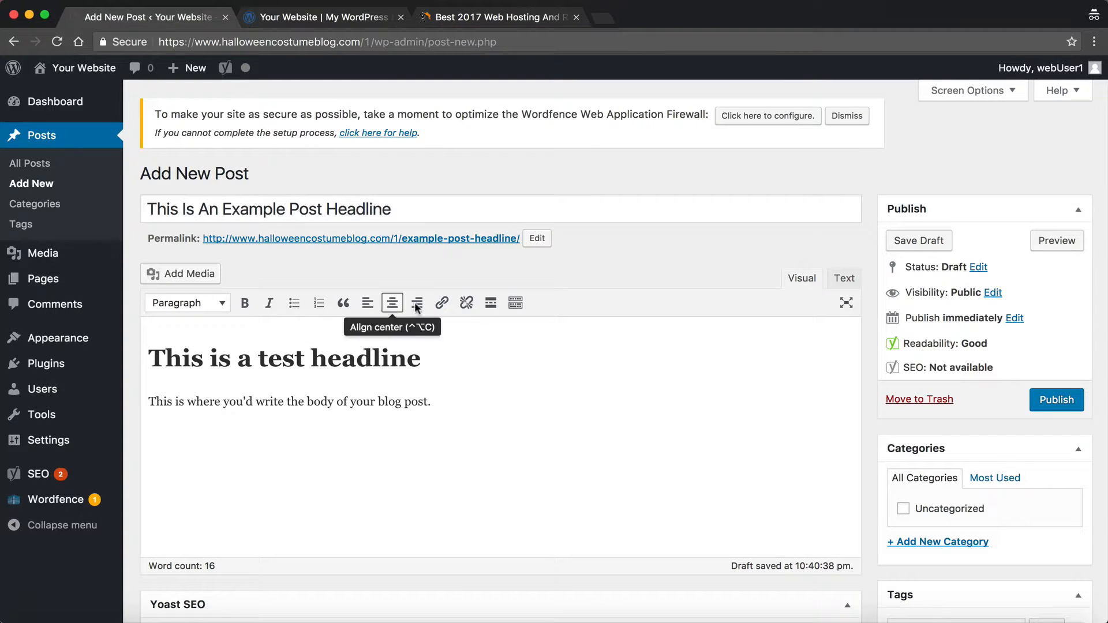
pyautogui.click(510, 307)
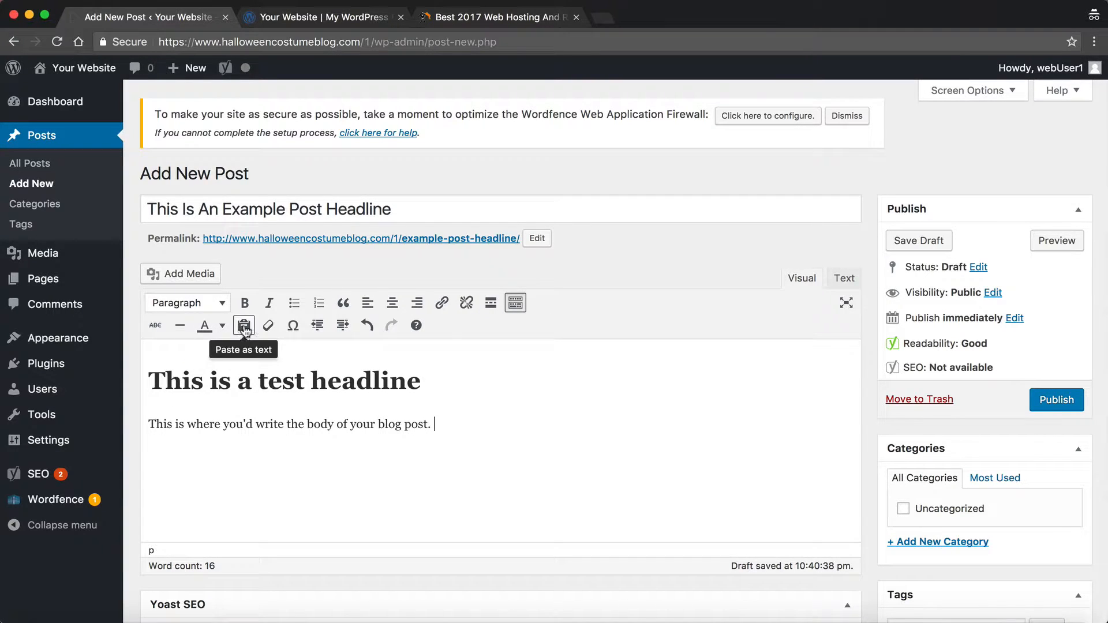
pyautogui.click(494, 383)
# Examine the Yoast SEO section below the post, including its snippet preview, focus keyword field and content analysis
pyautogui.scroll(-2, 495, 384)
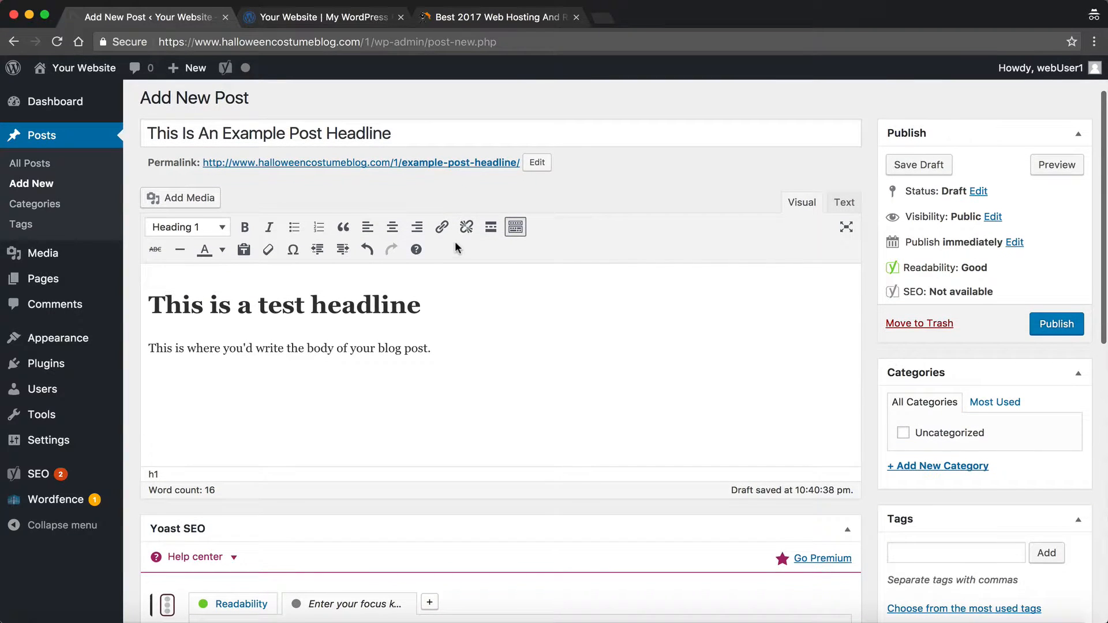
pyautogui.scroll(-5, 456, 249)
pyautogui.scroll(-3, 456, 248)
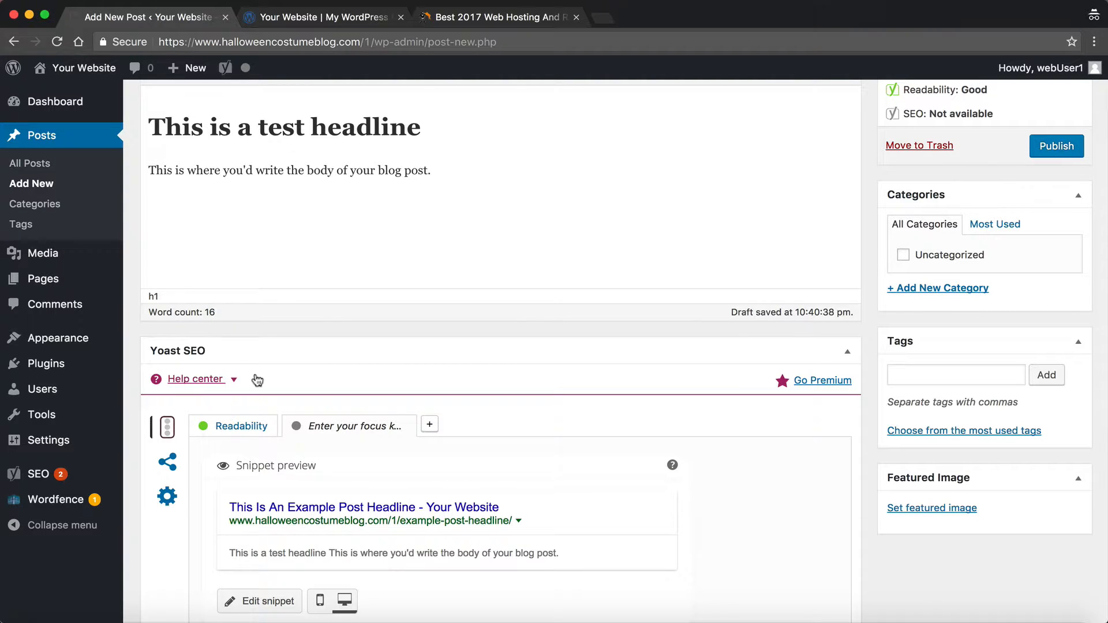
pyautogui.scroll(-4, 257, 379)
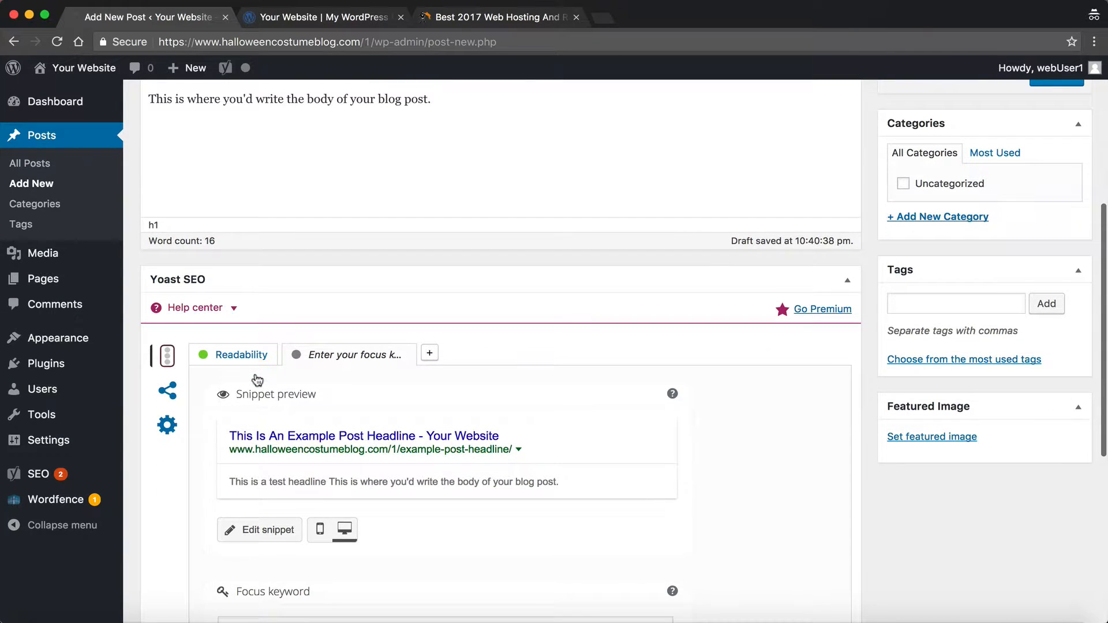
pyautogui.scroll(8, 257, 379)
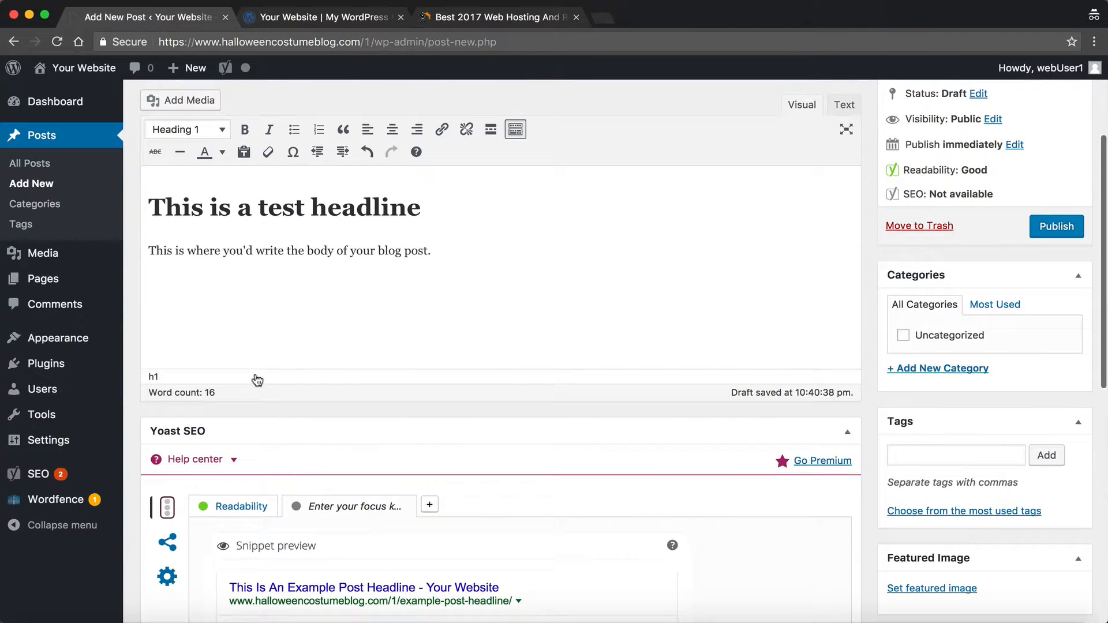
pyautogui.scroll(-5, 255, 370)
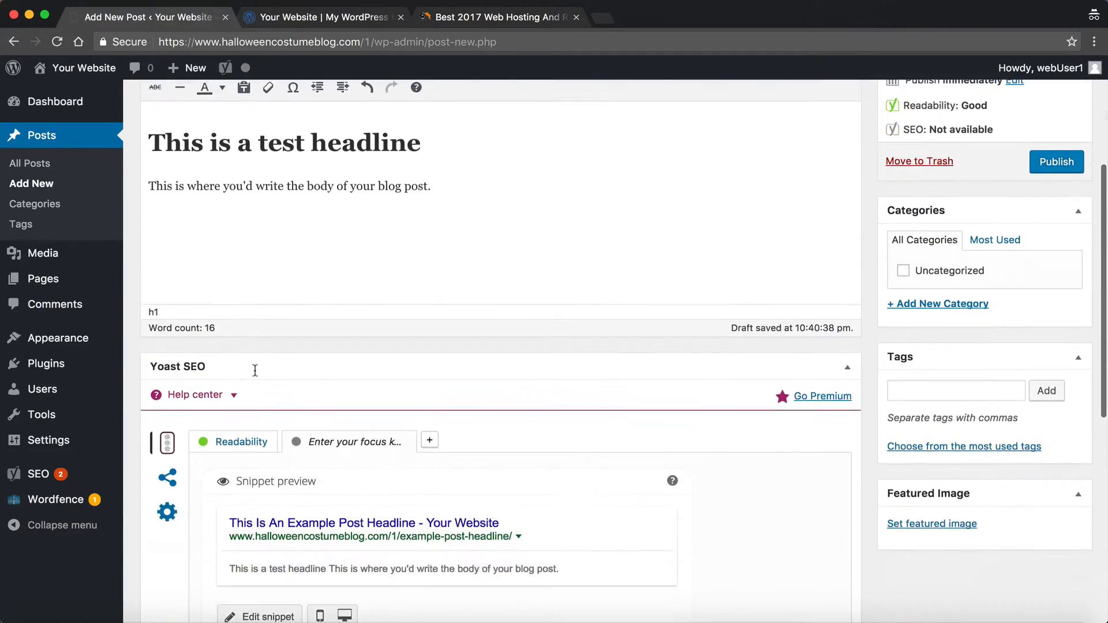
pyautogui.scroll(10, 255, 370)
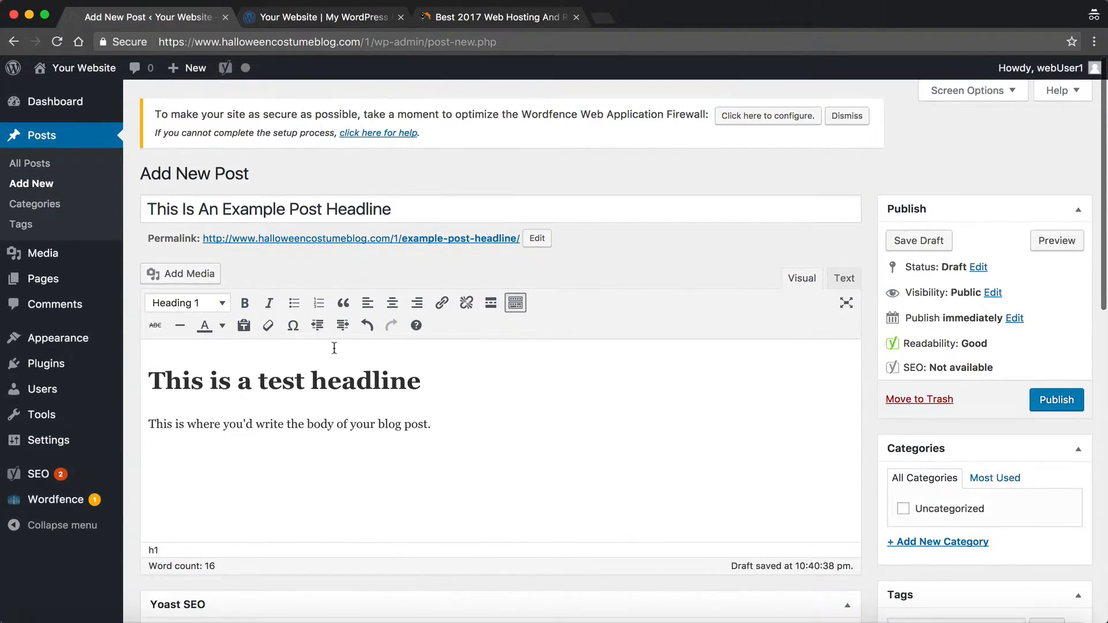
pyautogui.scroll(-10, 525, 376)
pyautogui.scroll(10, 526, 376)
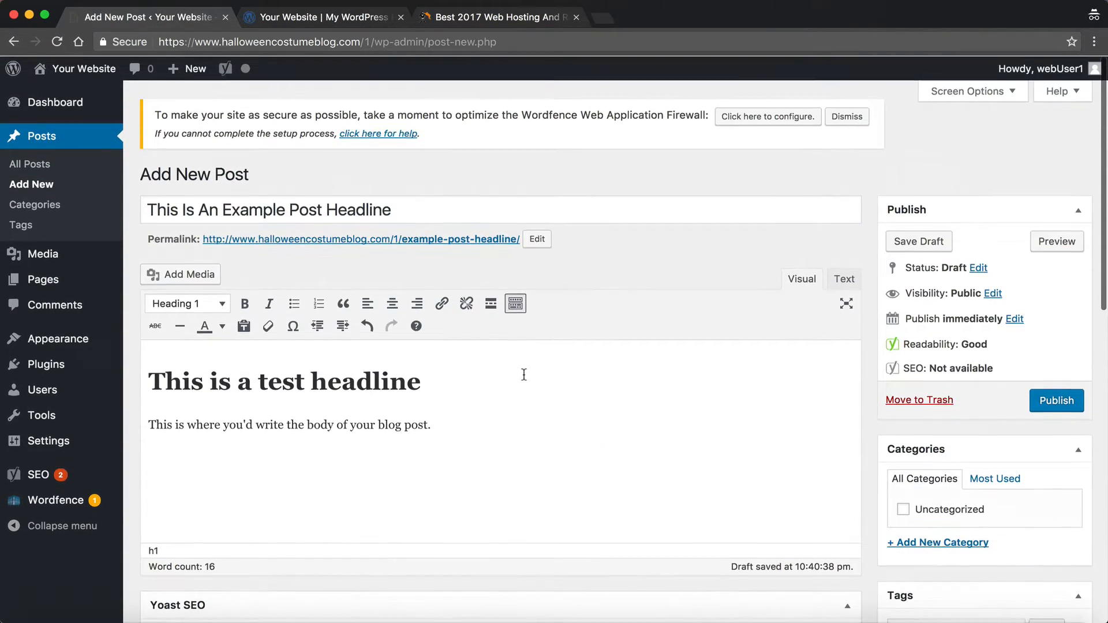
pyautogui.scroll(-3, 404, 222)
pyautogui.scroll(-10, 398, 221)
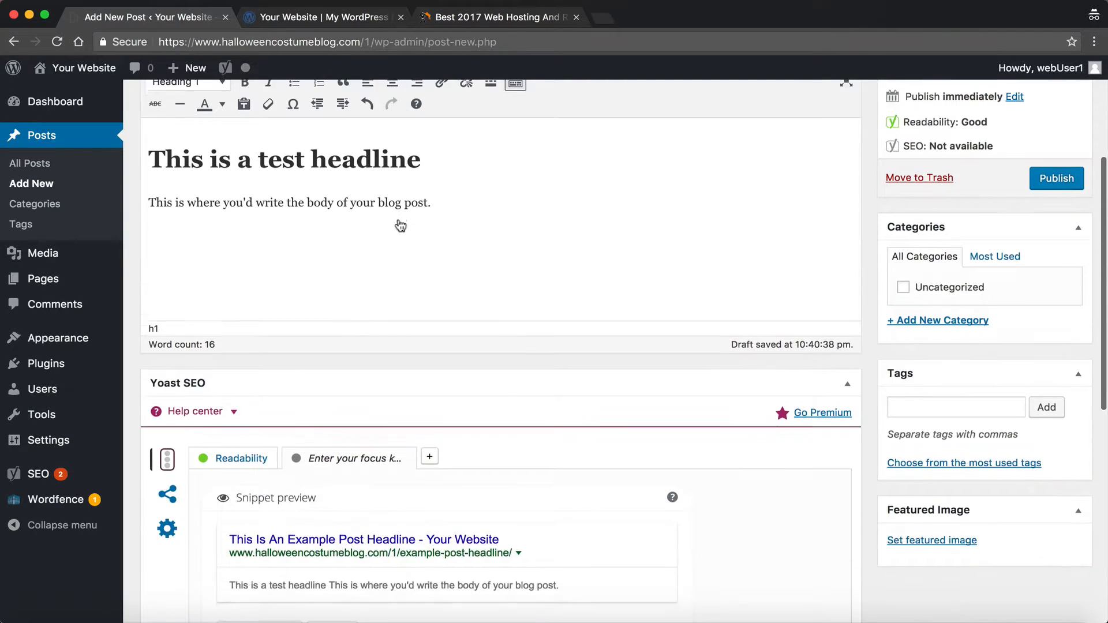
pyautogui.scroll(-2, 397, 222)
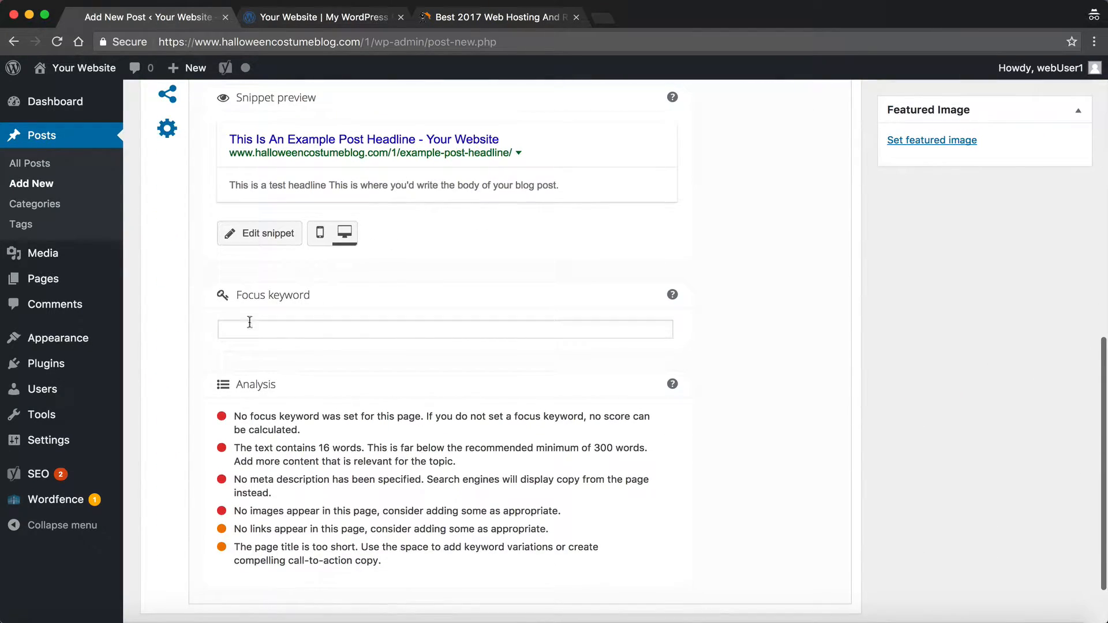
pyautogui.scroll(-3, 297, 334)
pyautogui.scroll(15, 296, 334)
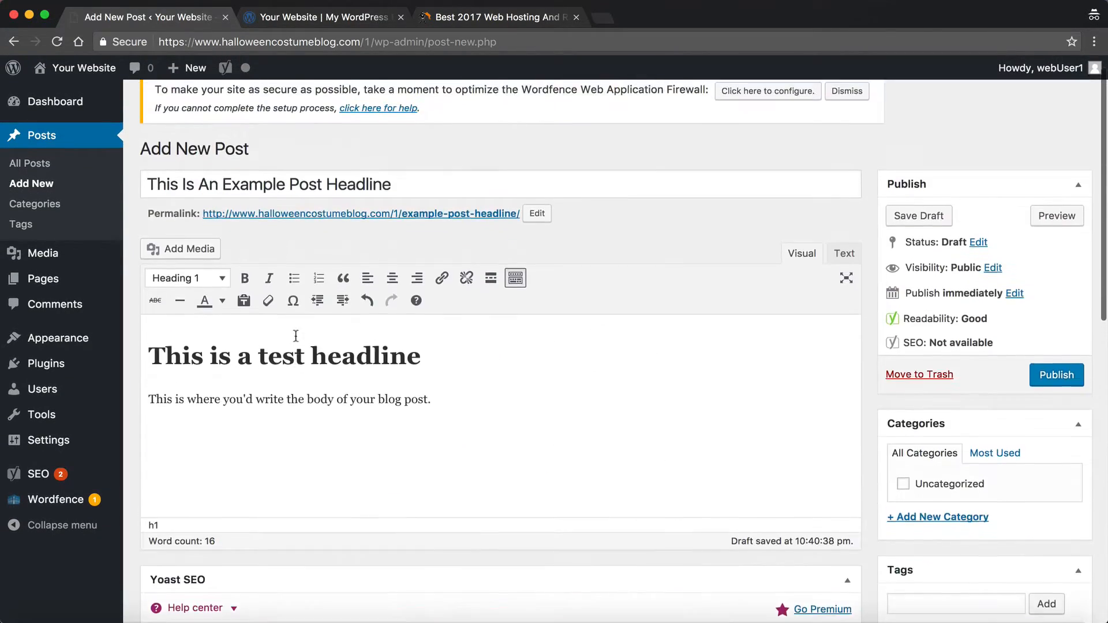
# Save the post as a draft, preview how it looks on the site, and return to the editor
pyautogui.click(922, 217)
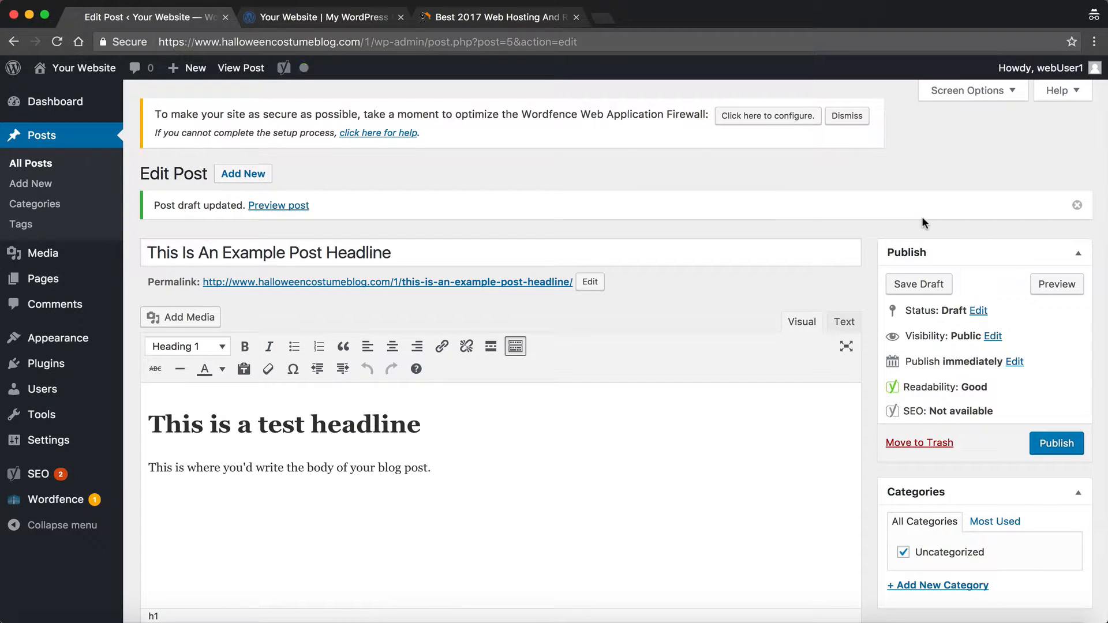
pyautogui.click(1061, 285)
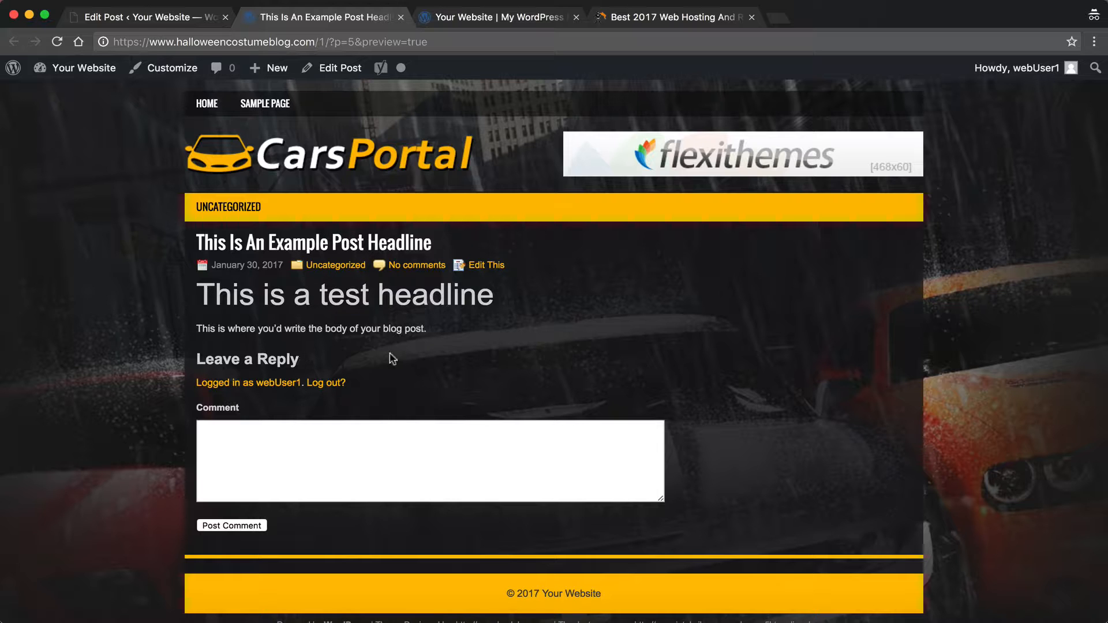
pyautogui.click(179, 18)
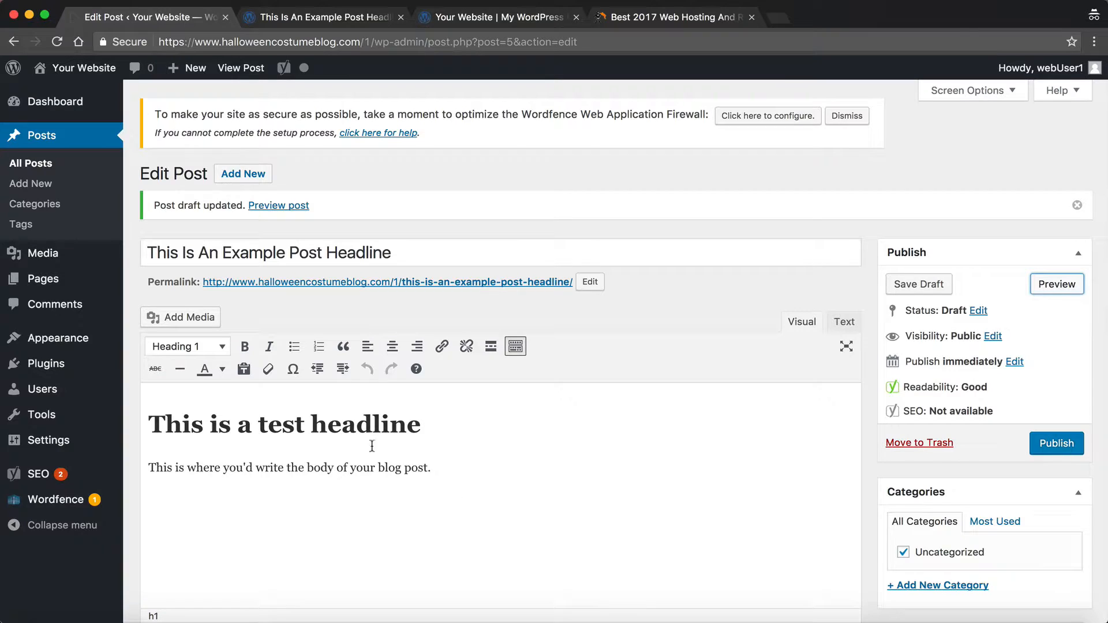
pyautogui.click(337, 16)
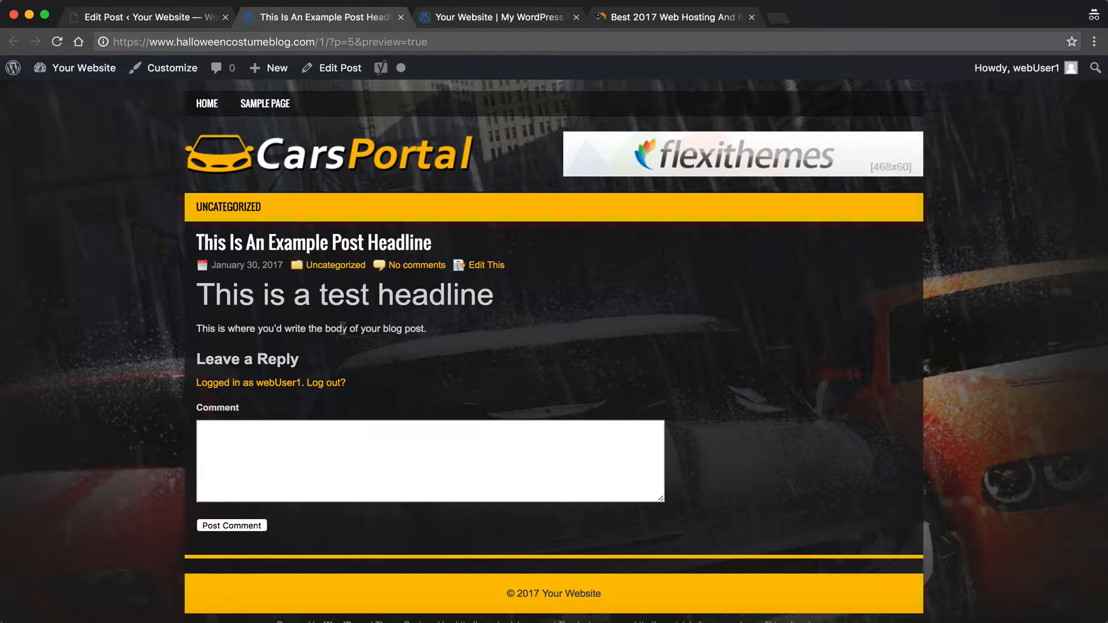
pyautogui.click(139, 17)
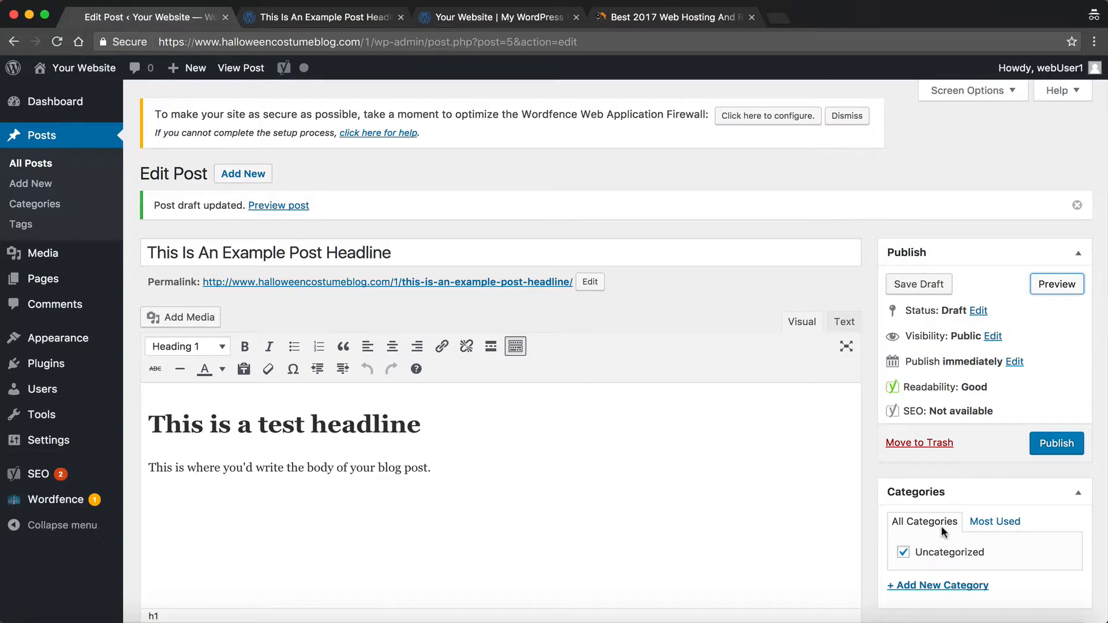
# Look through the post's status and visibility options, cancelling out of both without changing them
pyautogui.click(978, 311)
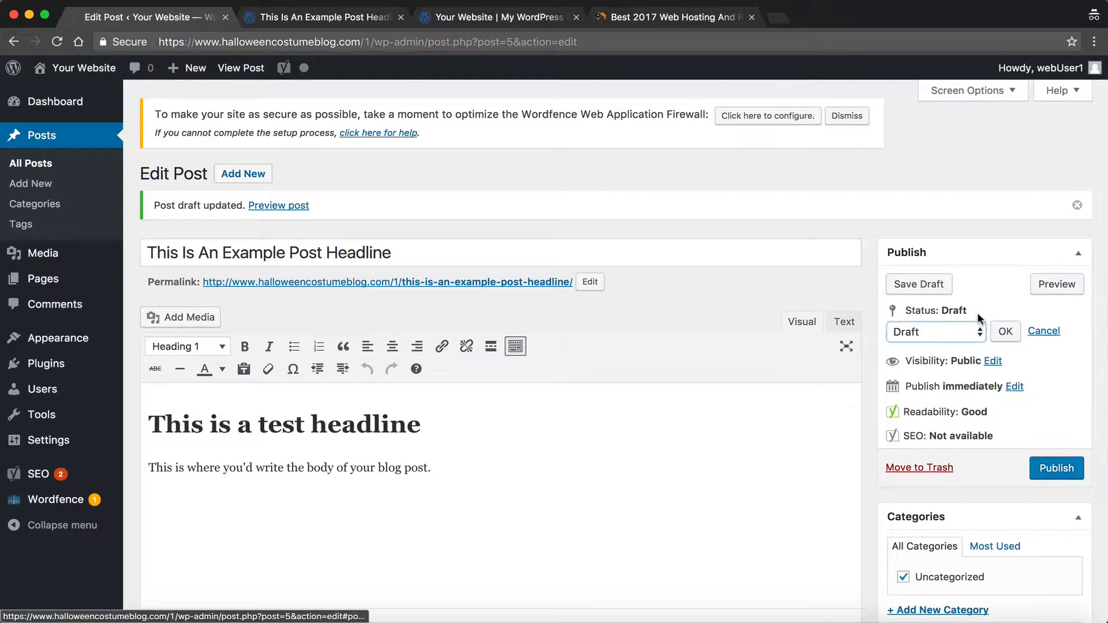
pyautogui.click(955, 330)
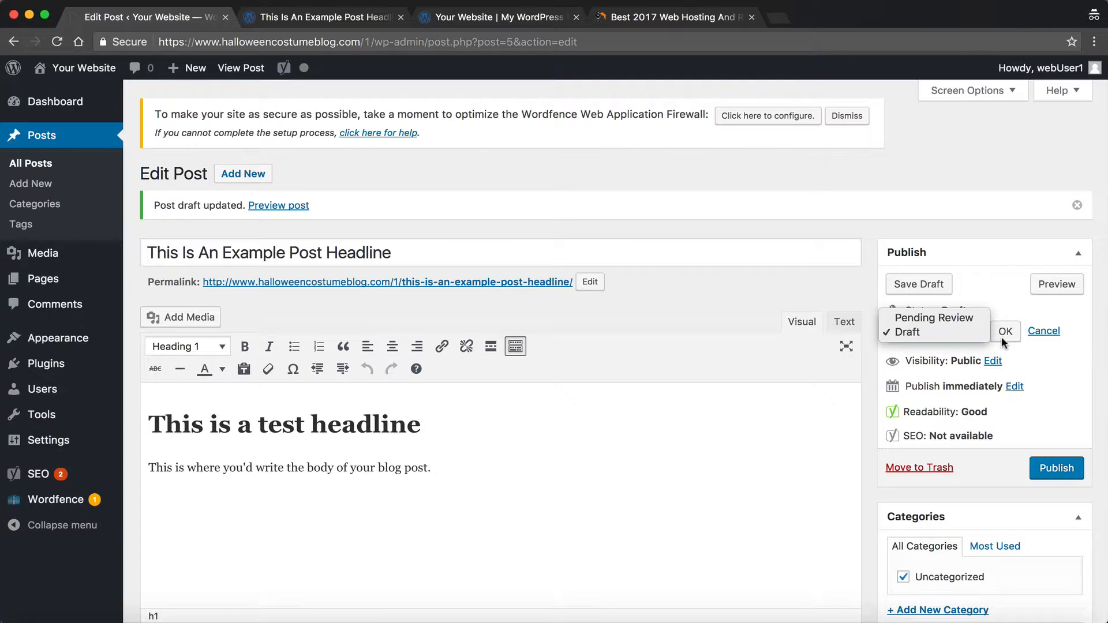
pyautogui.click(1043, 330)
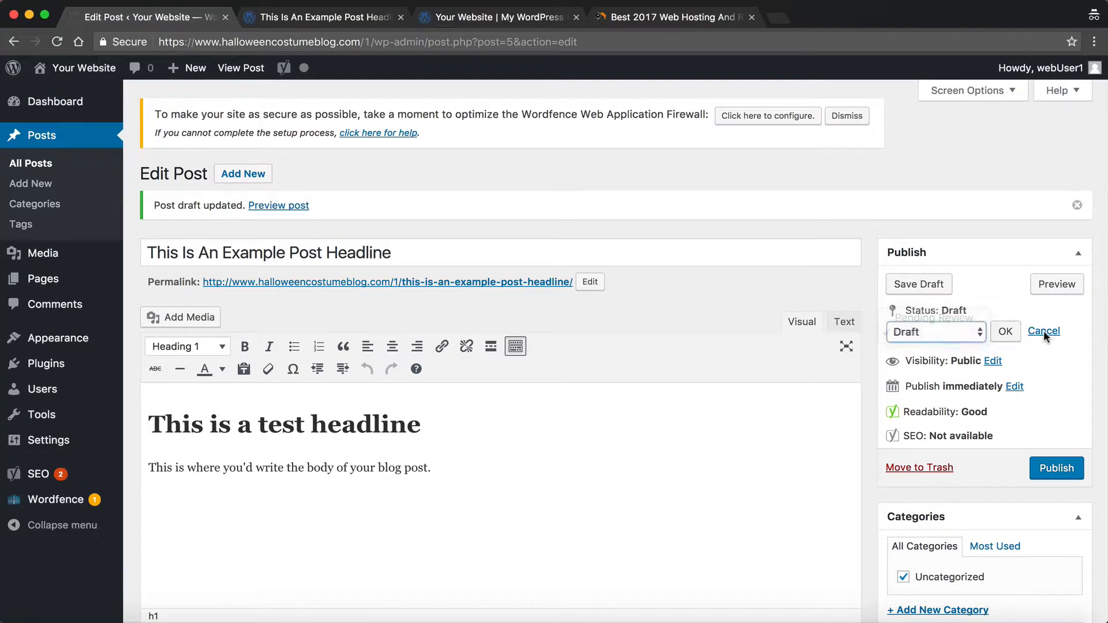
pyautogui.click(1044, 331)
pyautogui.click(992, 336)
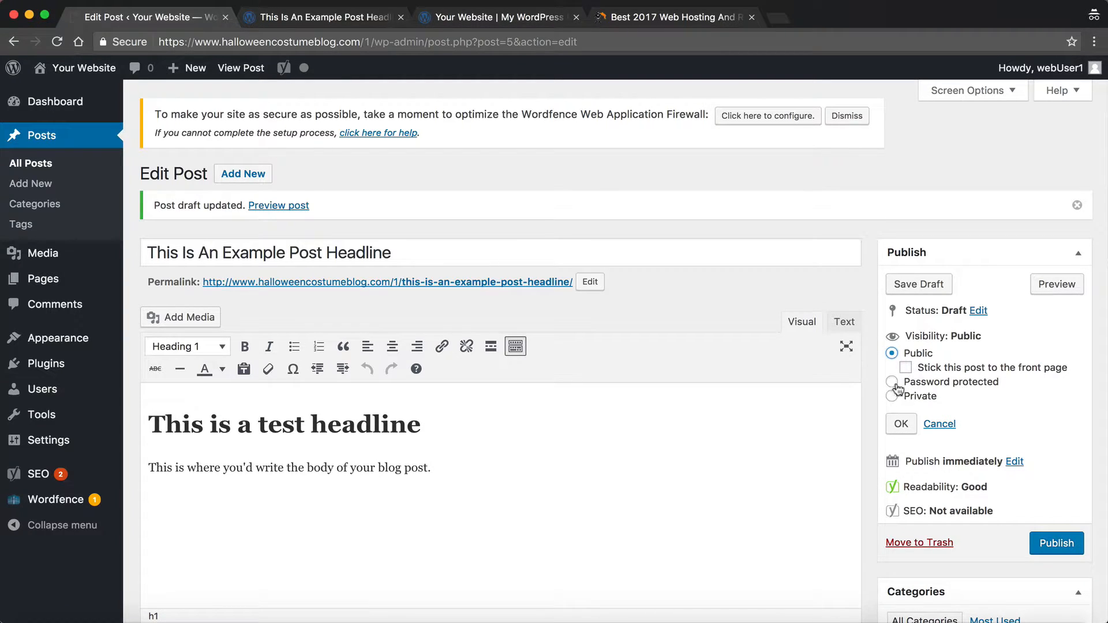
pyautogui.click(949, 427)
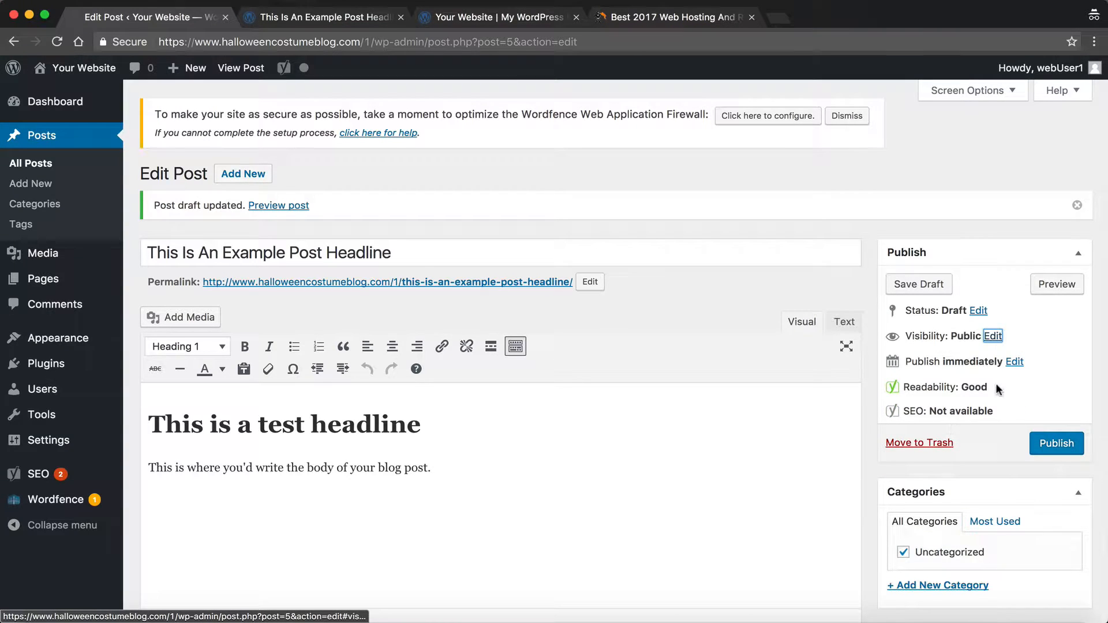
# Set the post's publish day to 31 in January 2017 and schedule the post
pyautogui.click(1013, 362)
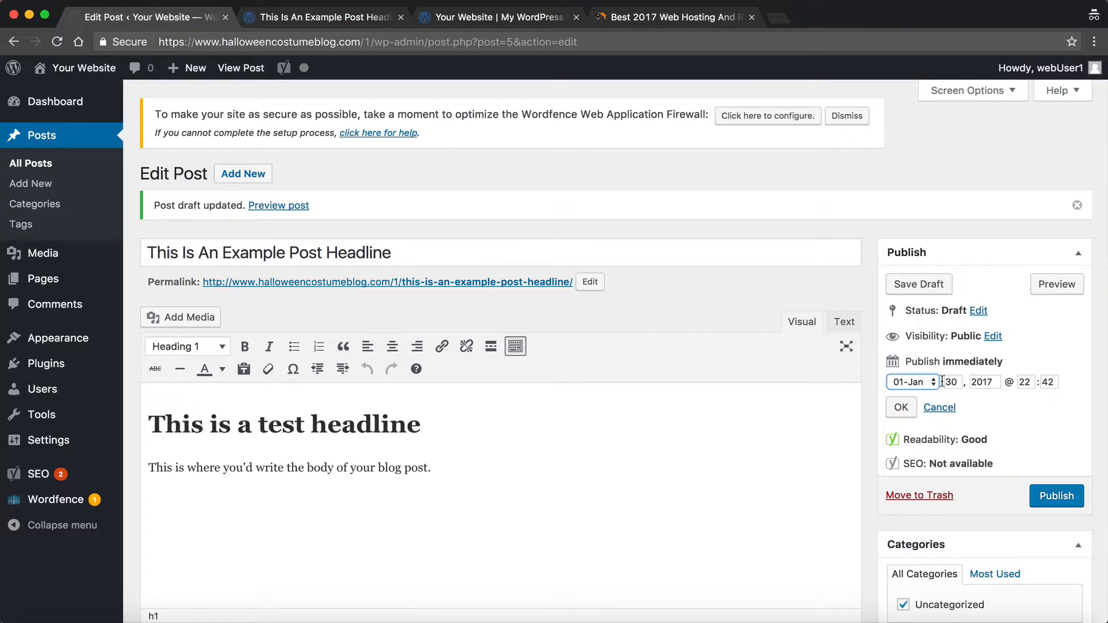
pyautogui.click(1056, 404)
pyautogui.click(927, 382)
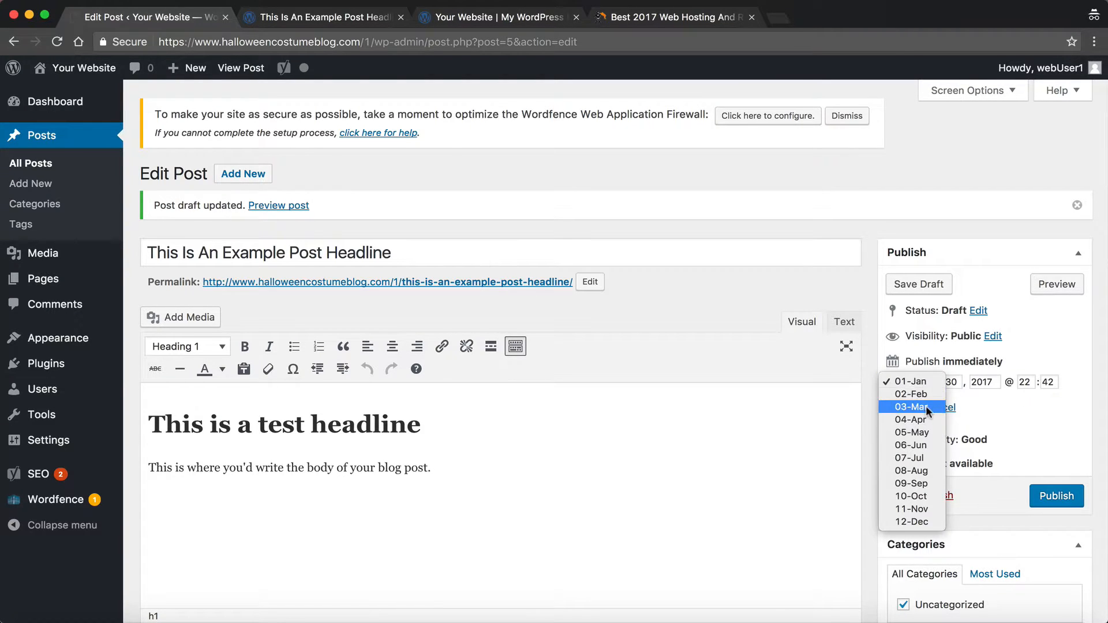
pyautogui.click(1008, 396)
pyautogui.click(935, 383)
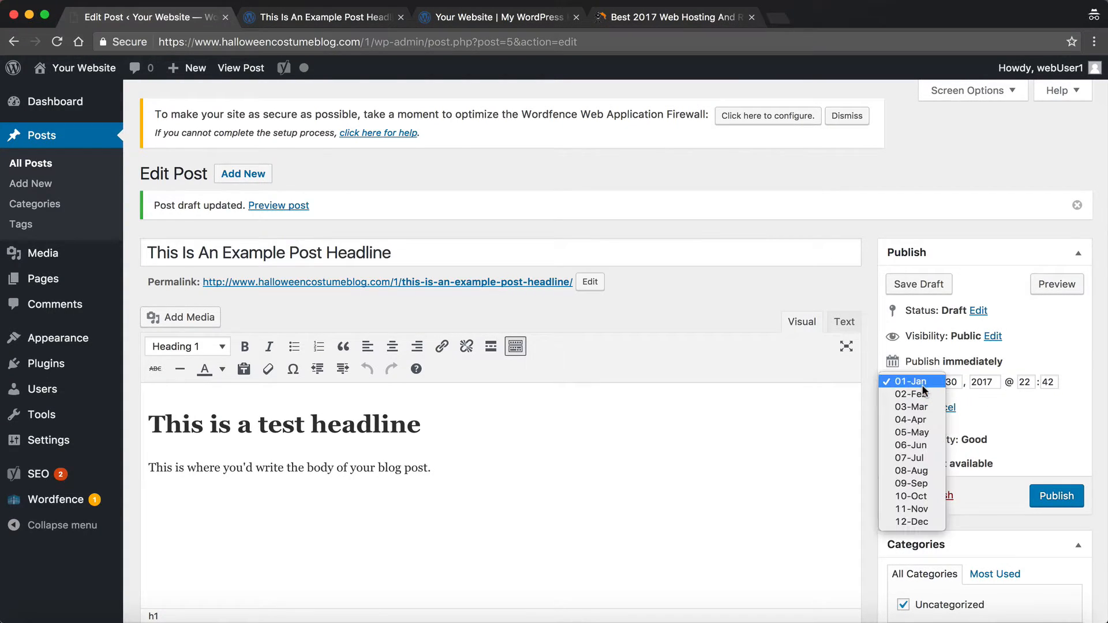
pyautogui.click(971, 384)
pyautogui.click(936, 382)
pyautogui.click(950, 382)
pyautogui.click(952, 382)
pyautogui.doubleClick(952, 382)
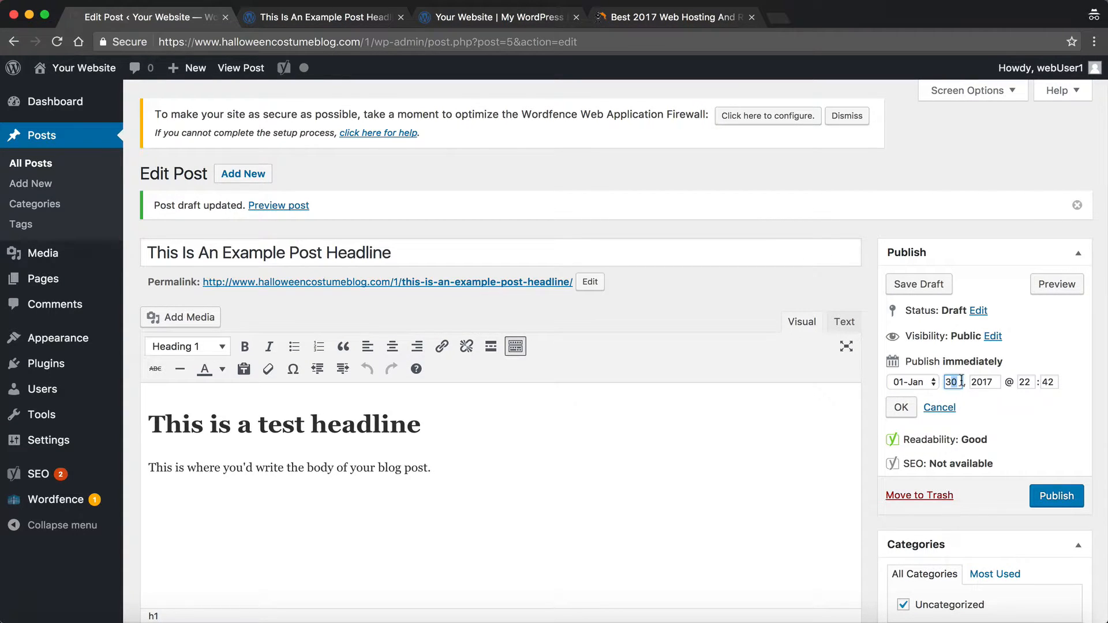
pyautogui.write('31')
pyautogui.click(1025, 407)
pyautogui.click(898, 409)
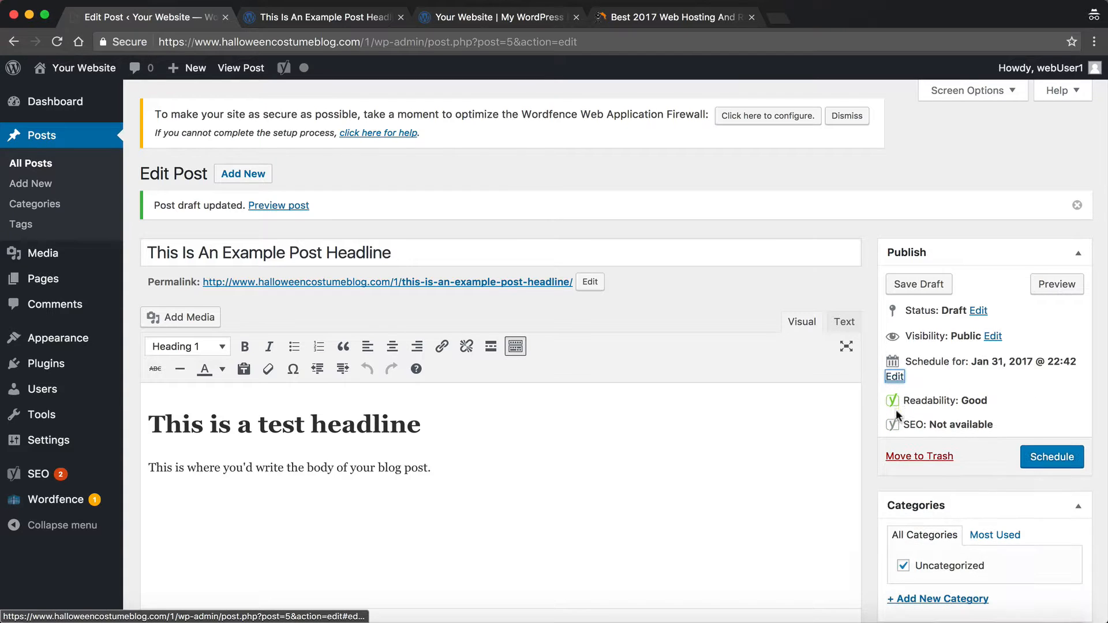
pyautogui.click(1041, 460)
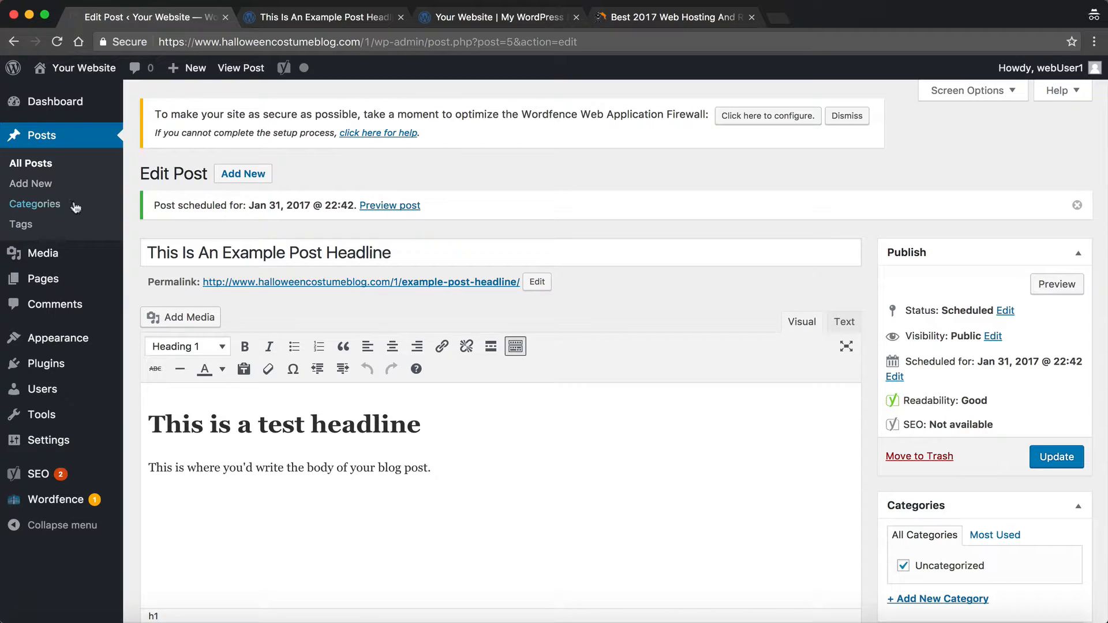
# Check the list of all posts, view the published "Hello world!" post on the live site, and return to the posts list
pyautogui.click(36, 168)
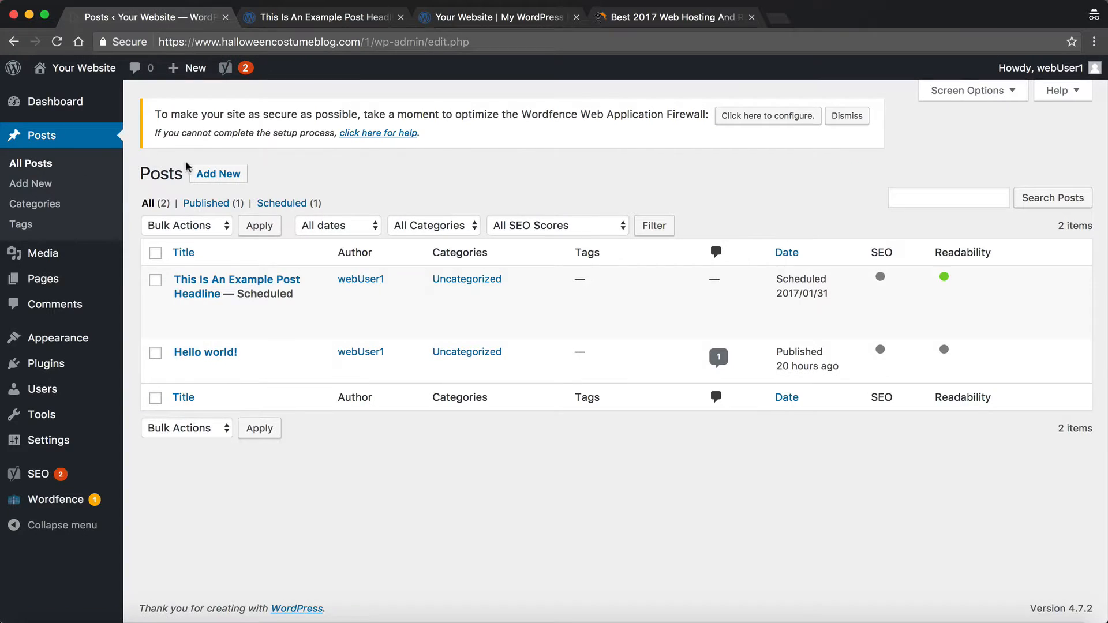
pyautogui.moveTo(182, 351)
pyautogui.click(443, 21)
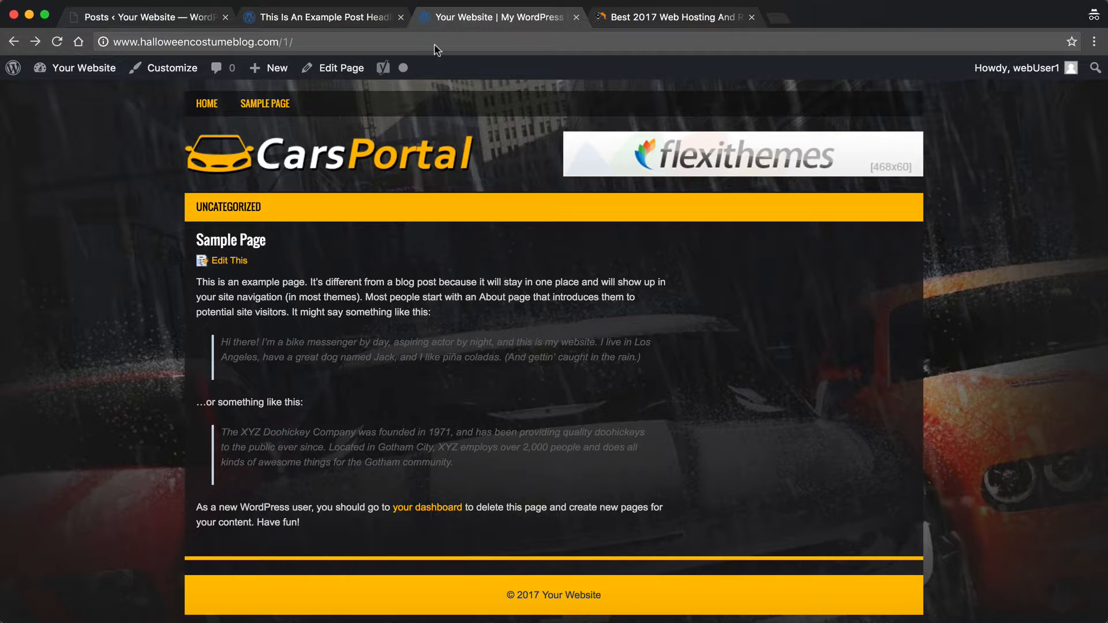
pyautogui.click(211, 111)
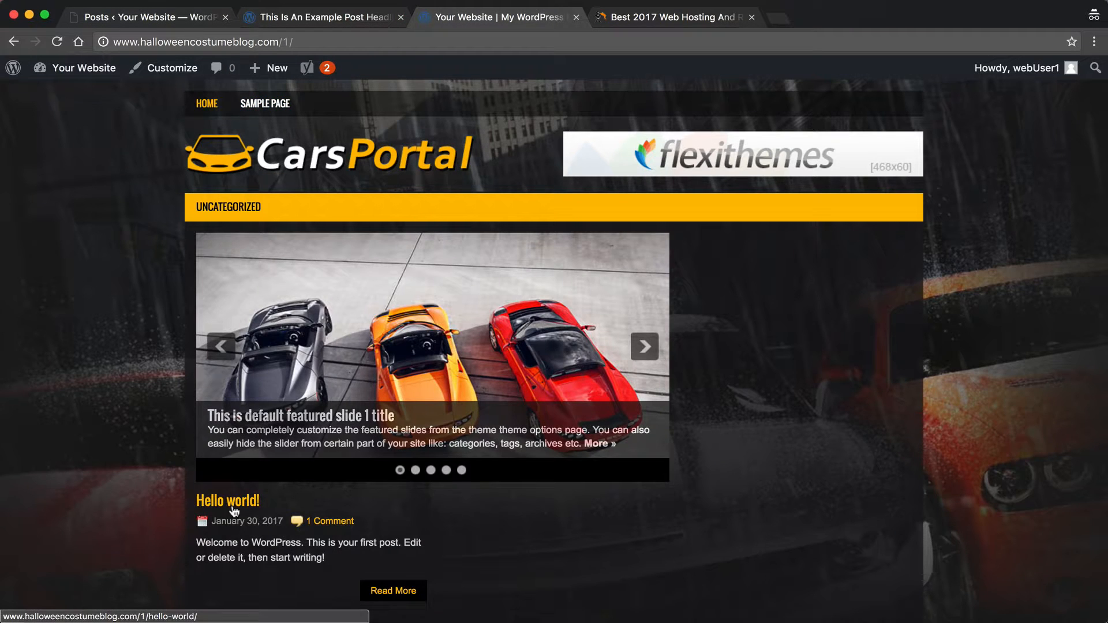
pyautogui.click(233, 509)
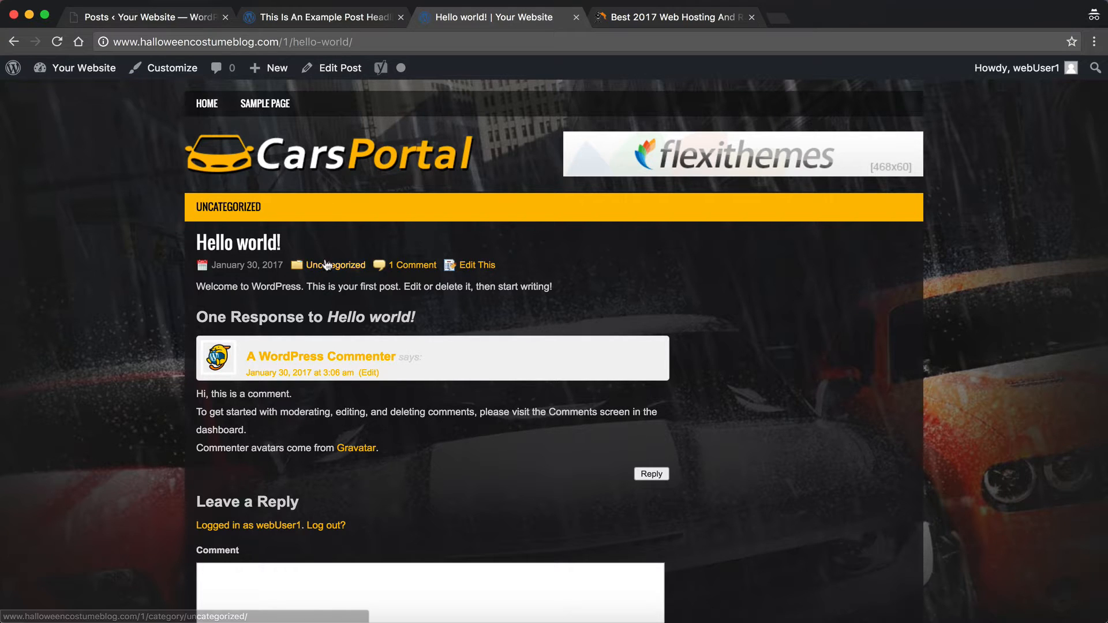
pyautogui.click(163, 26)
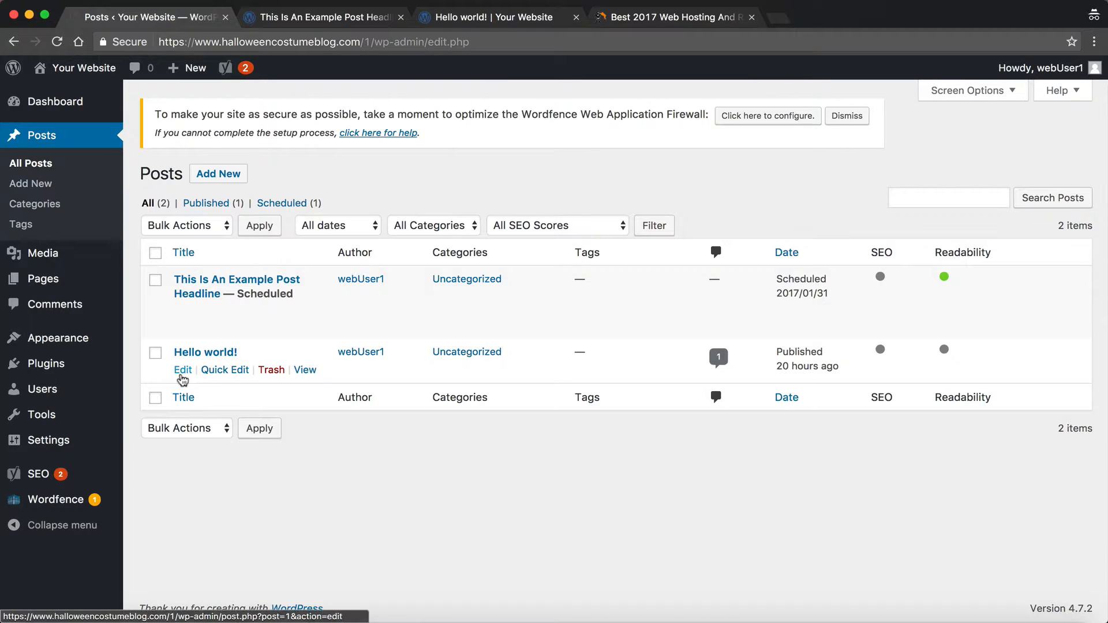
# Open the "Hello world!" post for editing, look over it, and move it to the trash
pyautogui.click(184, 371)
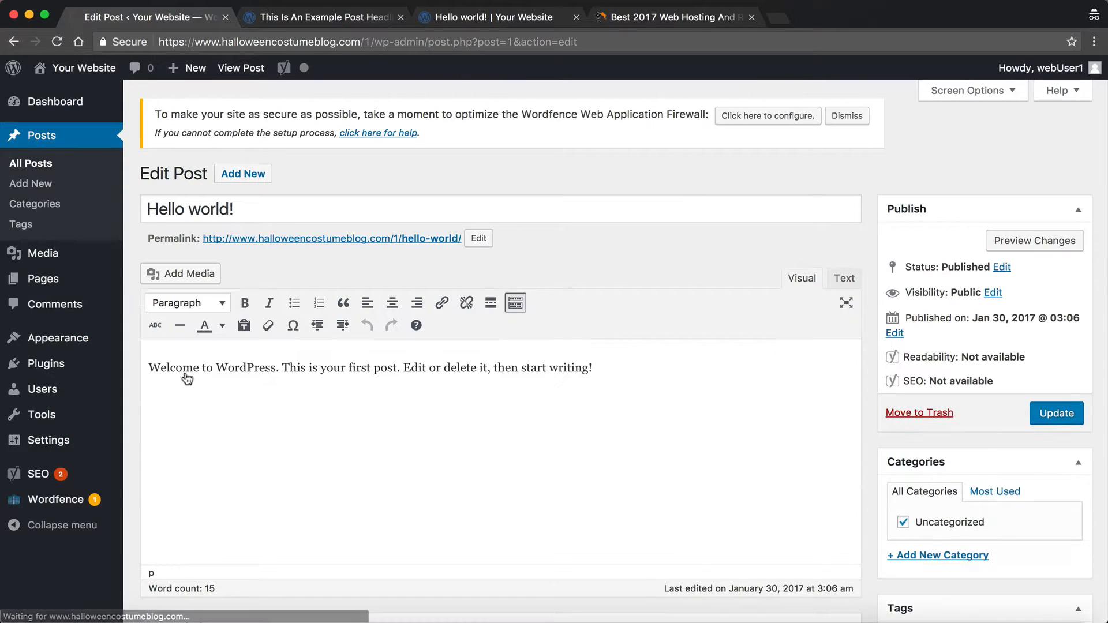
pyautogui.scroll(-2, 187, 378)
pyautogui.scroll(-6, 187, 378)
pyautogui.scroll(7, 187, 379)
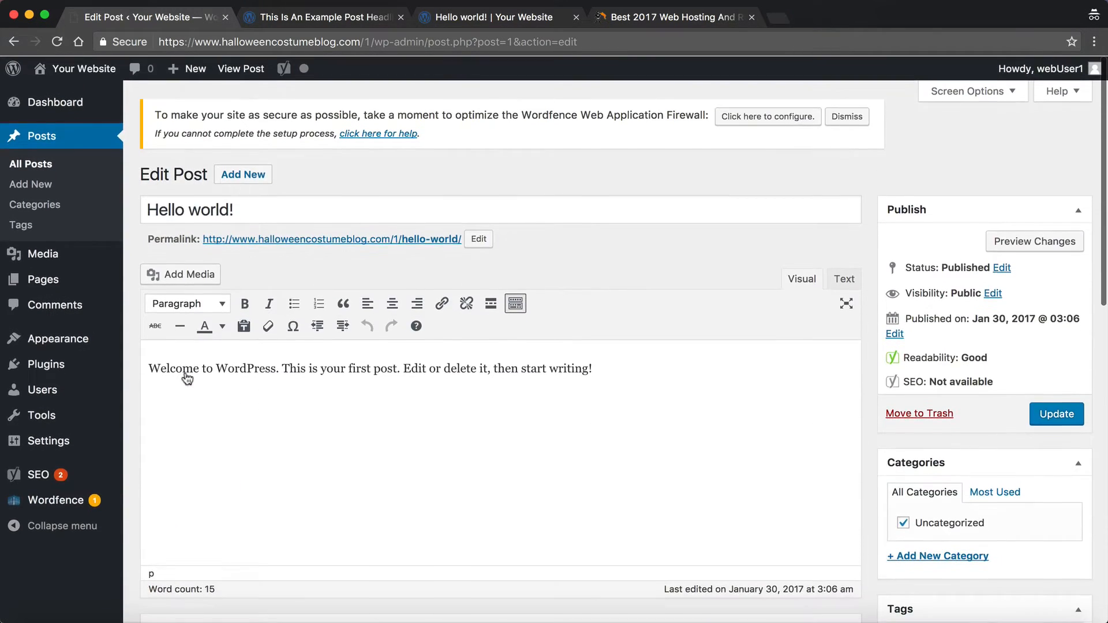
pyautogui.click(904, 414)
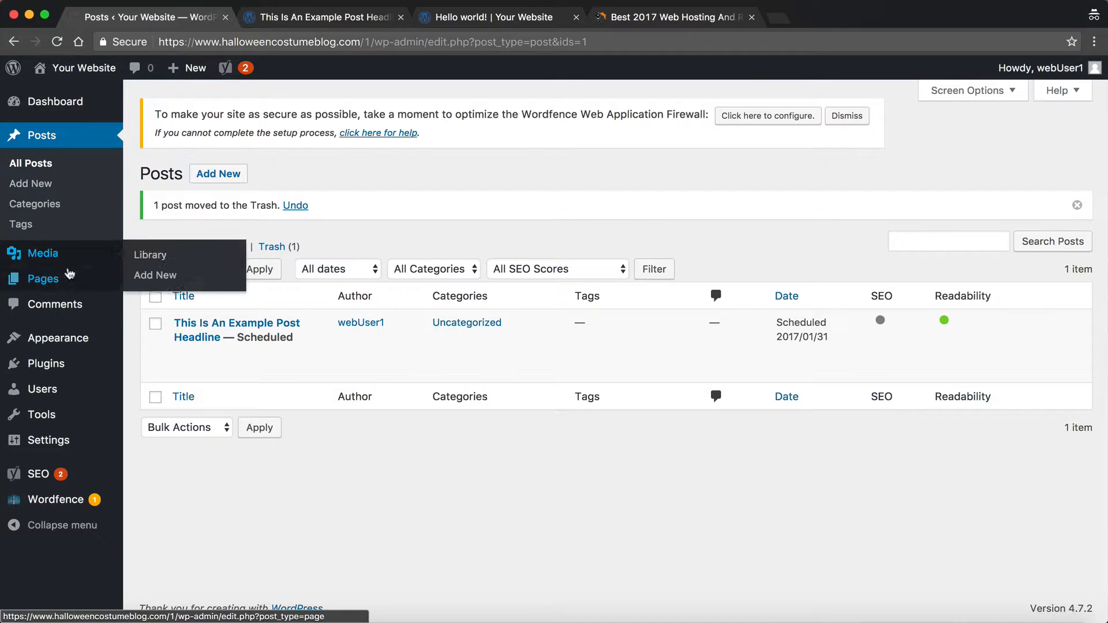
# Open the list of all pages, view Sample Page on the live site, and return to the pages list
pyautogui.moveTo(67, 278)
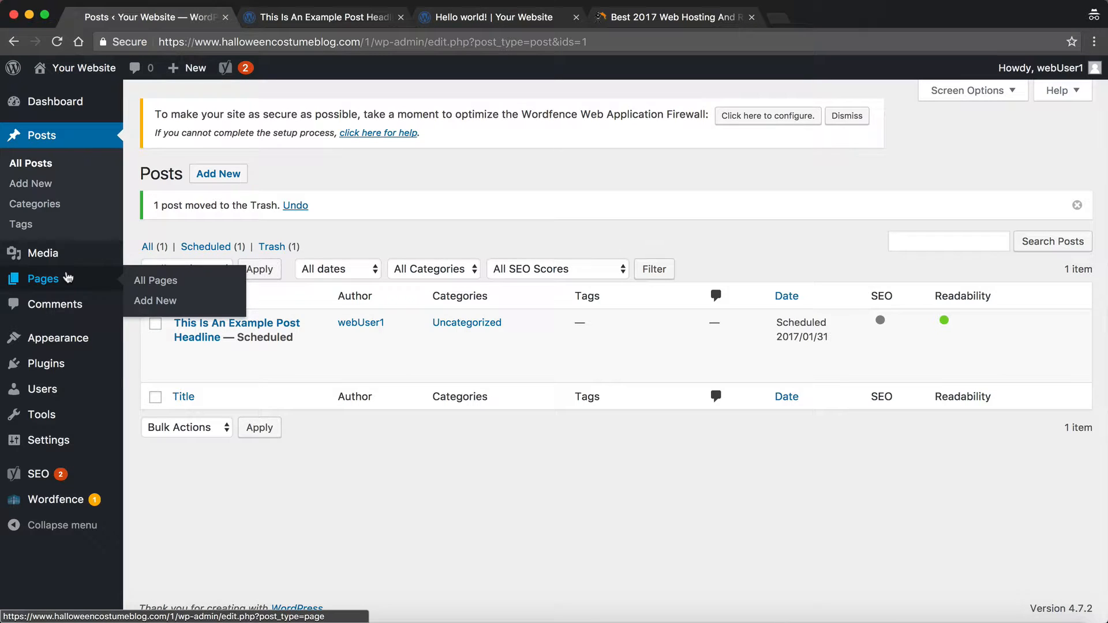
pyautogui.click(148, 281)
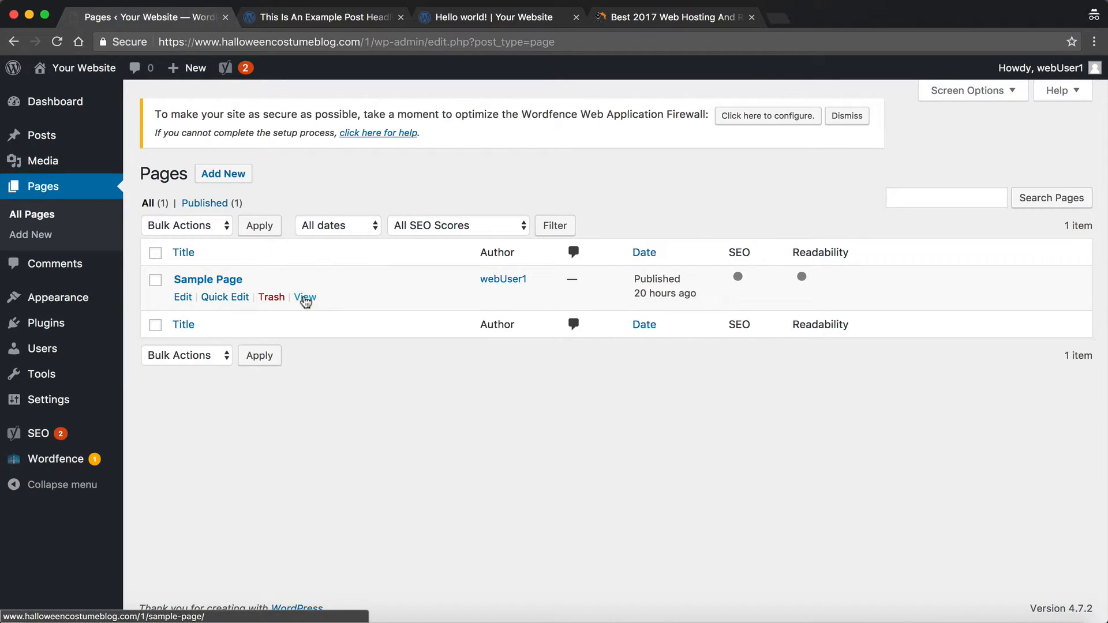
pyautogui.click(357, 16)
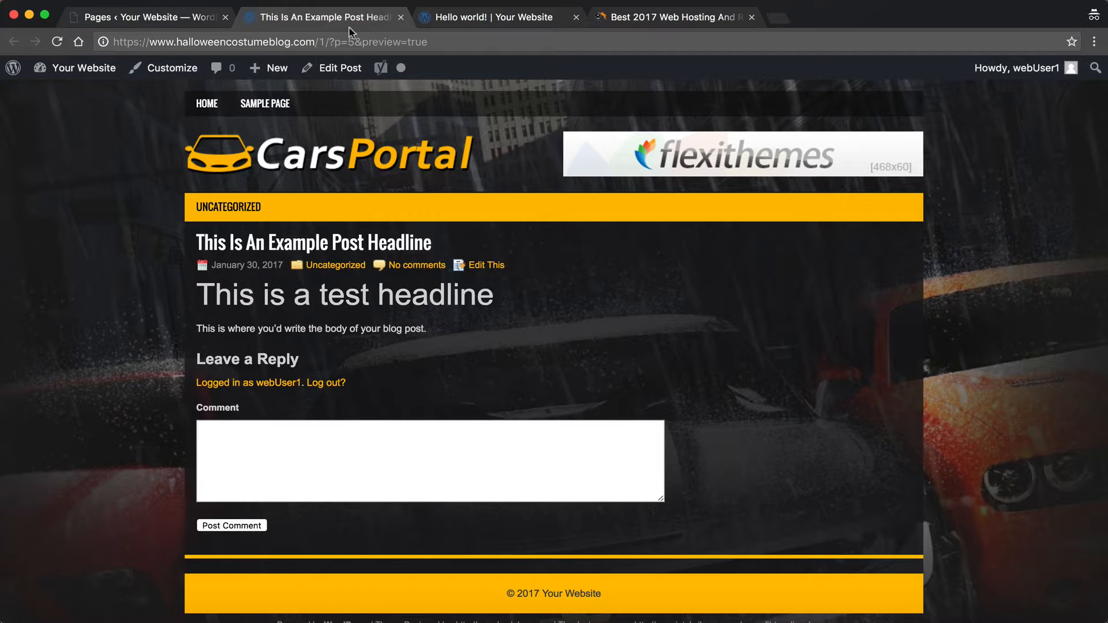
pyautogui.click(270, 105)
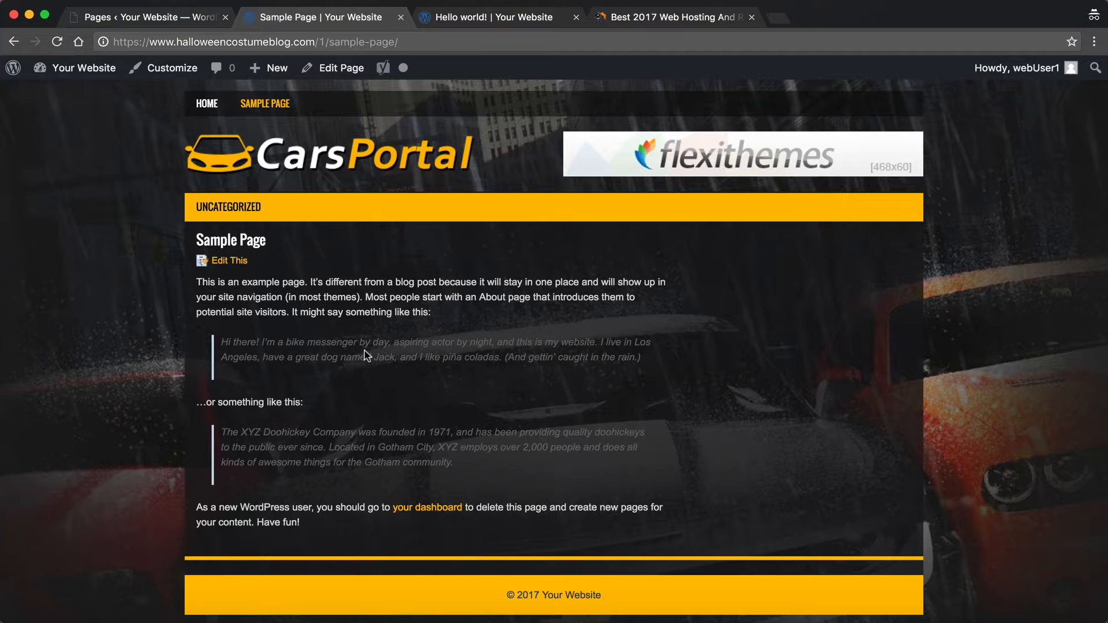
pyautogui.click(166, 15)
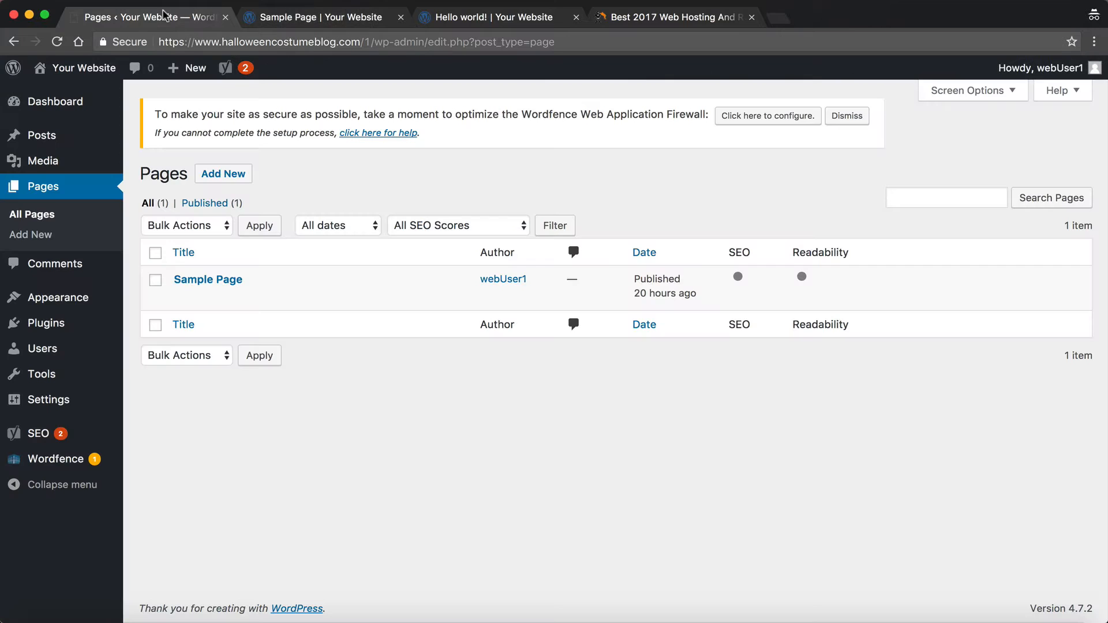
# Open Sample Page for editing and compare its bike messenger quote with the same text on the live page
pyautogui.click(180, 298)
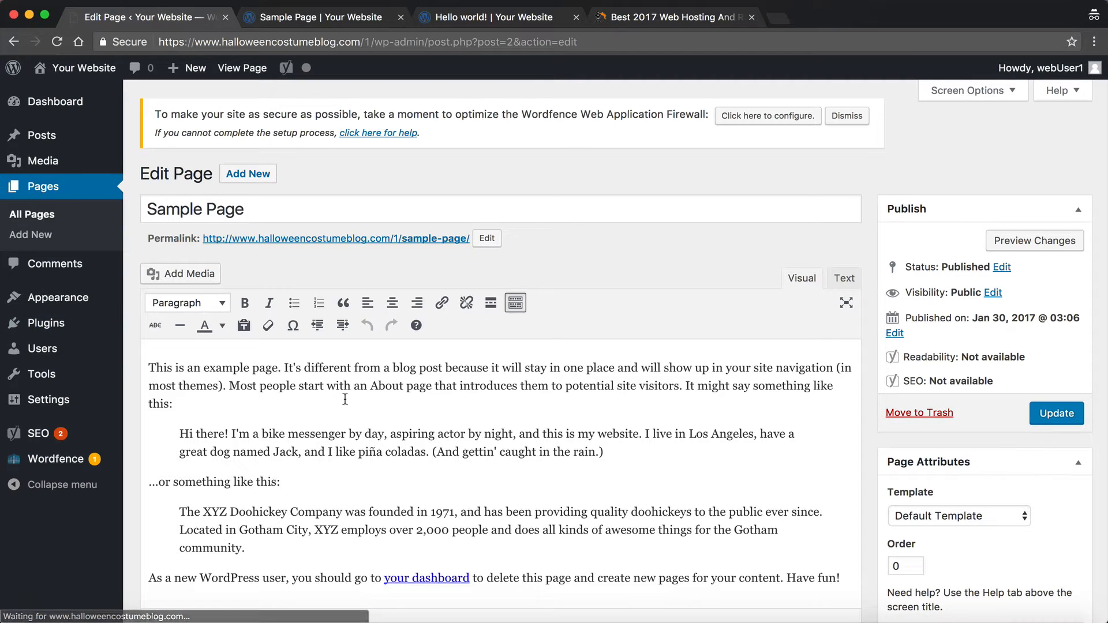
pyautogui.scroll(-3, 345, 399)
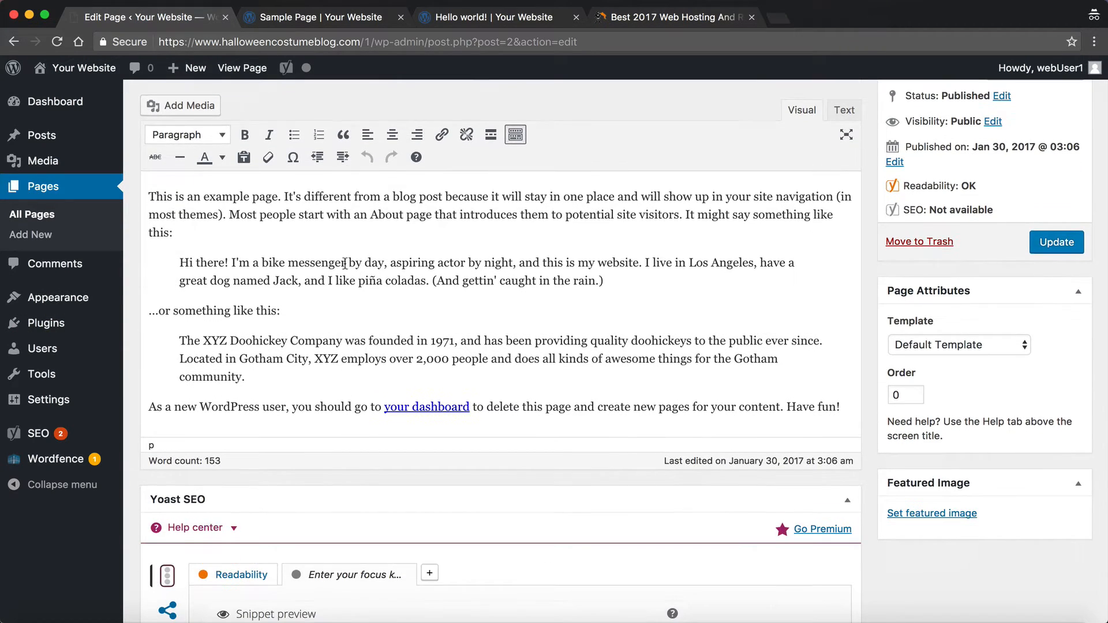
pyautogui.click(306, 18)
pyautogui.moveTo(222, 342); pyautogui.dragTo(267, 356)
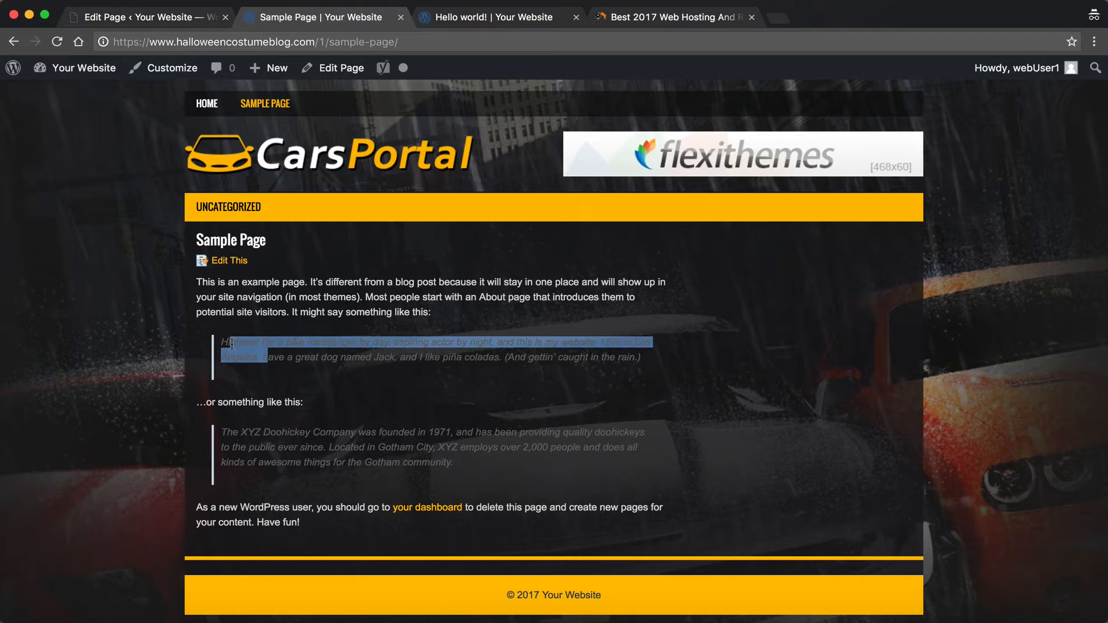
pyautogui.click(154, 18)
pyautogui.moveTo(606, 282); pyautogui.dragTo(260, 265)
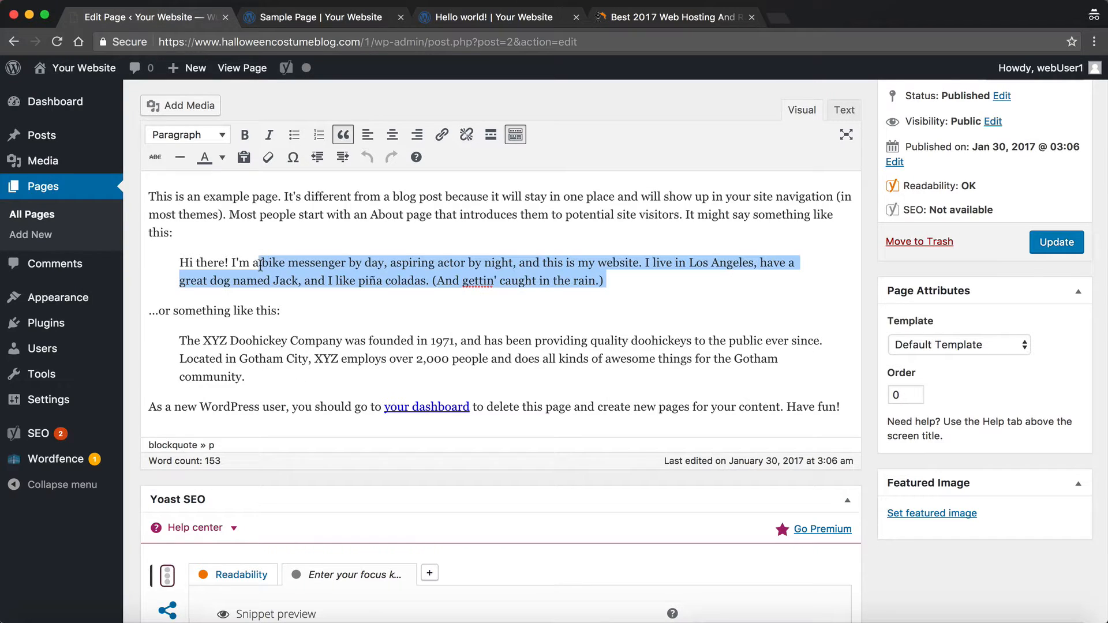
pyautogui.scroll(-1, 260, 266)
pyautogui.scroll(5, 261, 265)
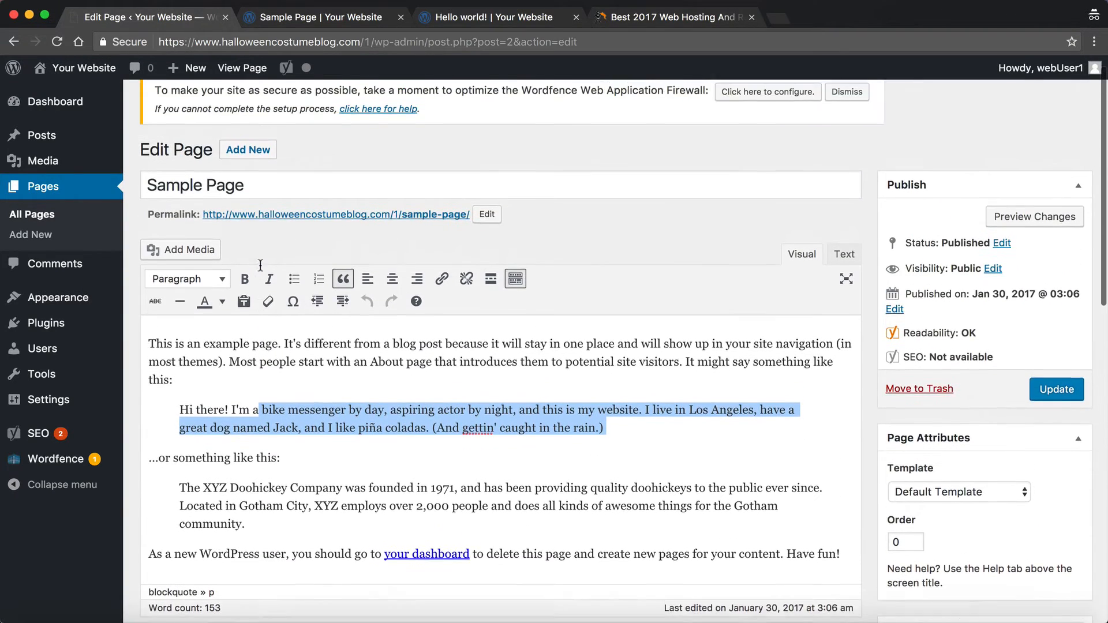
pyautogui.click(329, 23)
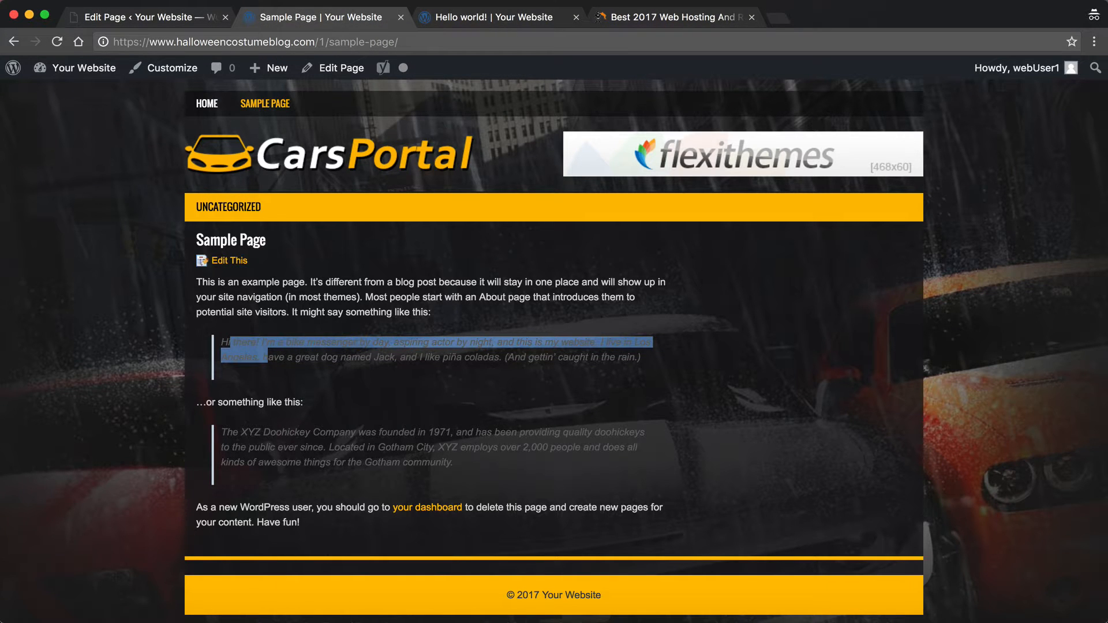
pyautogui.click(174, 18)
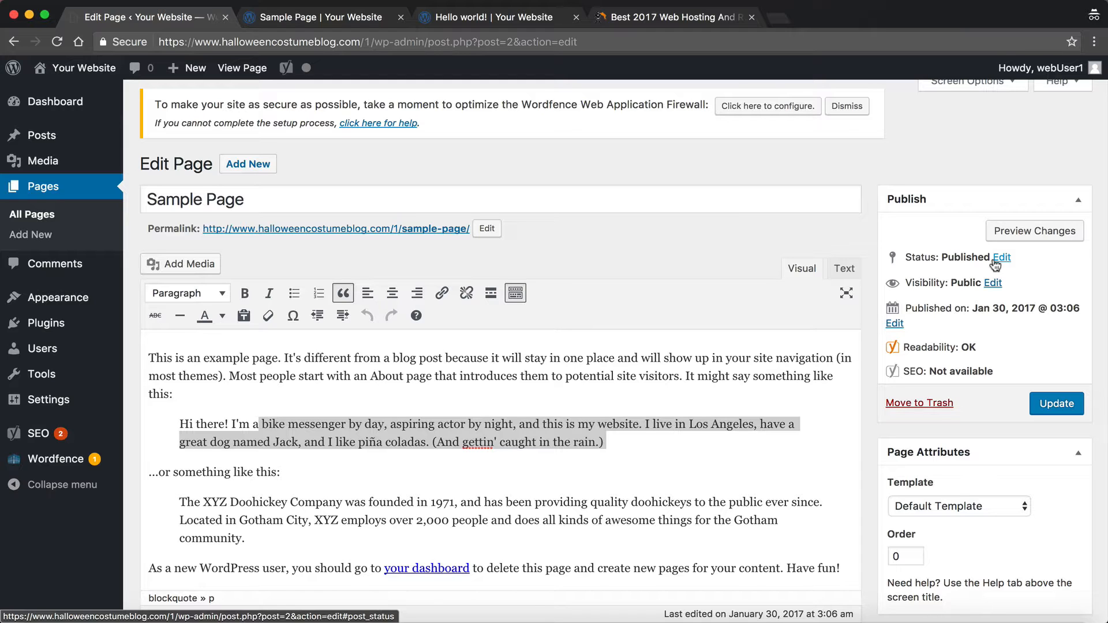
# Examine Sample Page's attributes, including the available templates, the order setting and the featured image option
pyautogui.scroll(-5, 996, 289)
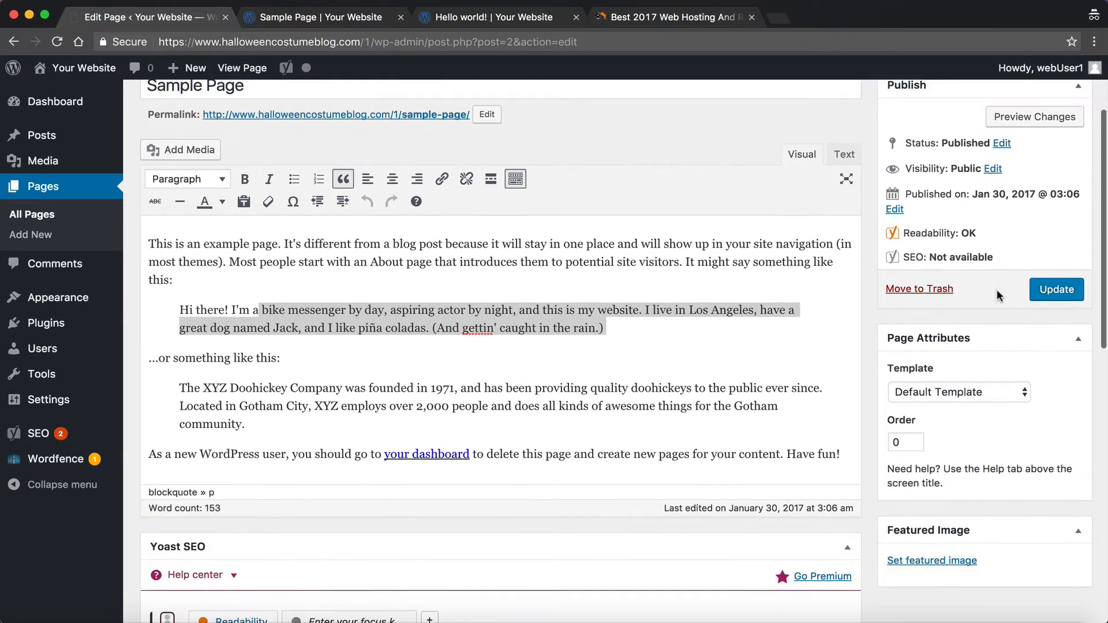
pyautogui.click(971, 389)
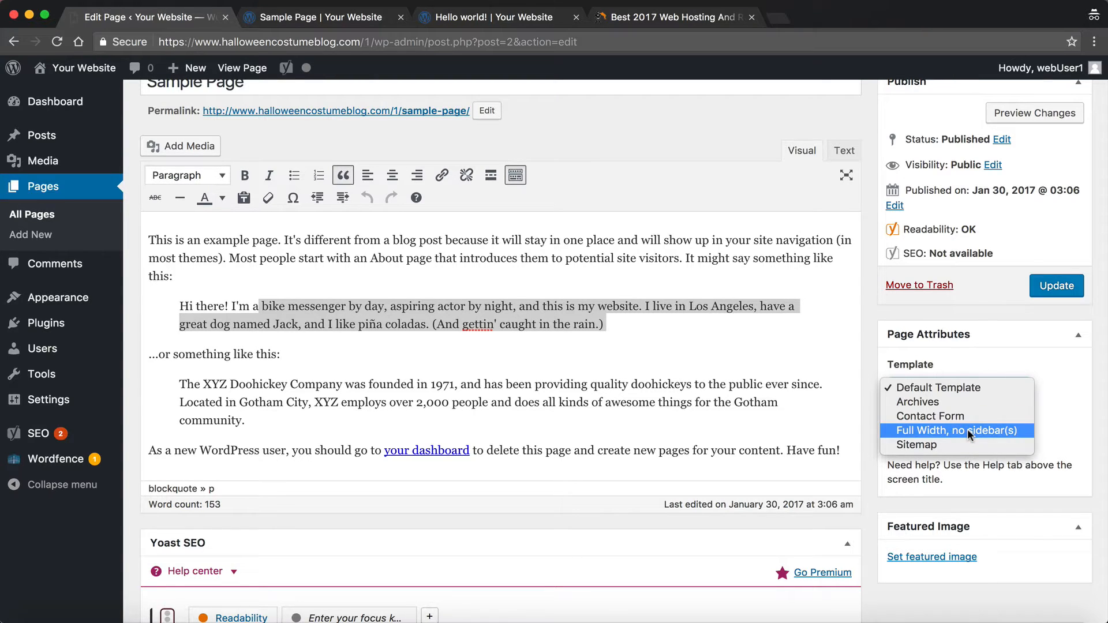
pyautogui.click(986, 357)
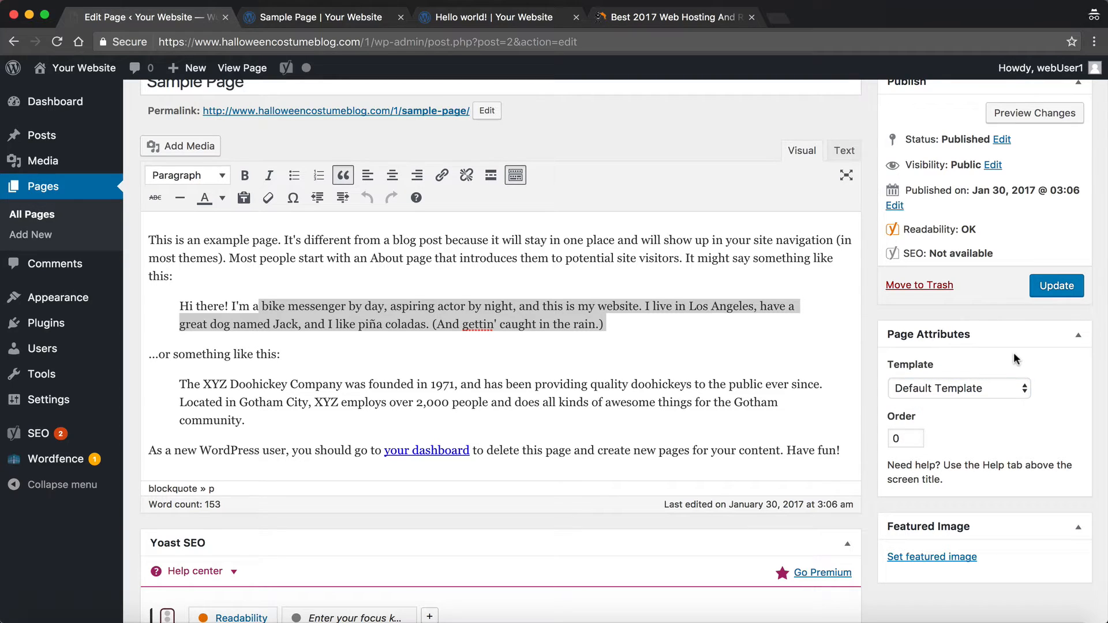
pyautogui.scroll(-3, 1014, 359)
pyautogui.scroll(-1, 1013, 358)
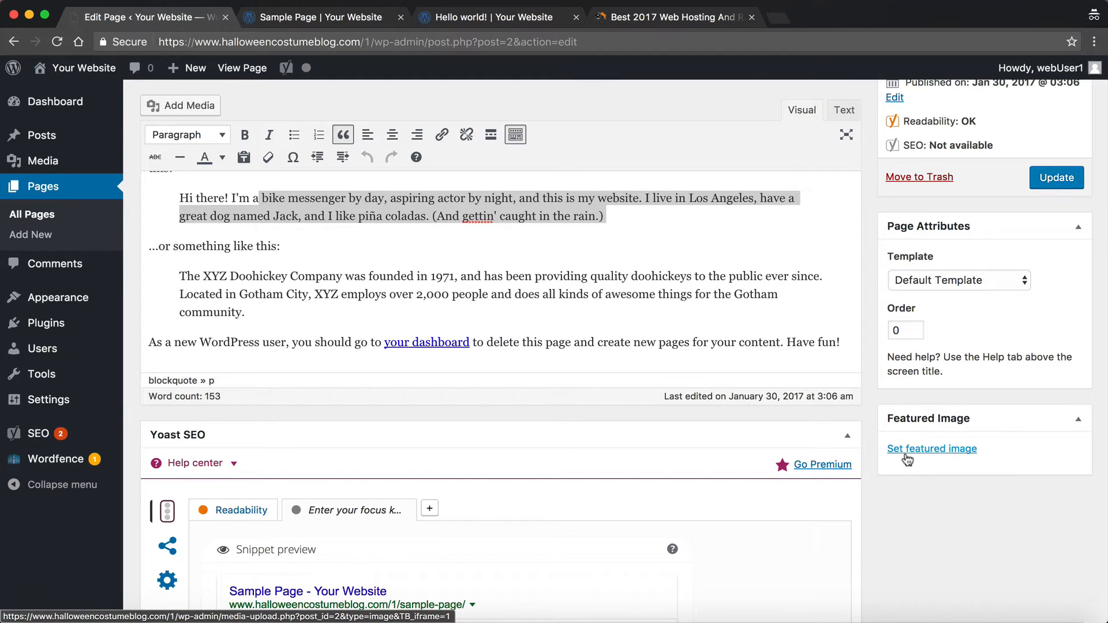
pyautogui.scroll(-2, 907, 459)
pyautogui.scroll(6, 907, 458)
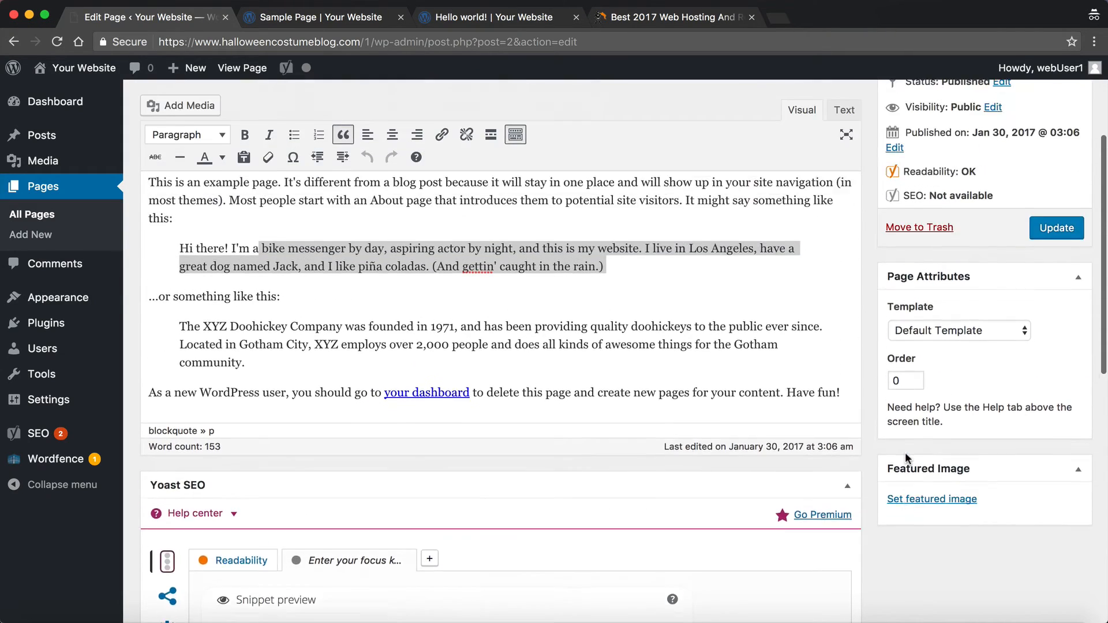
pyautogui.scroll(1, 907, 458)
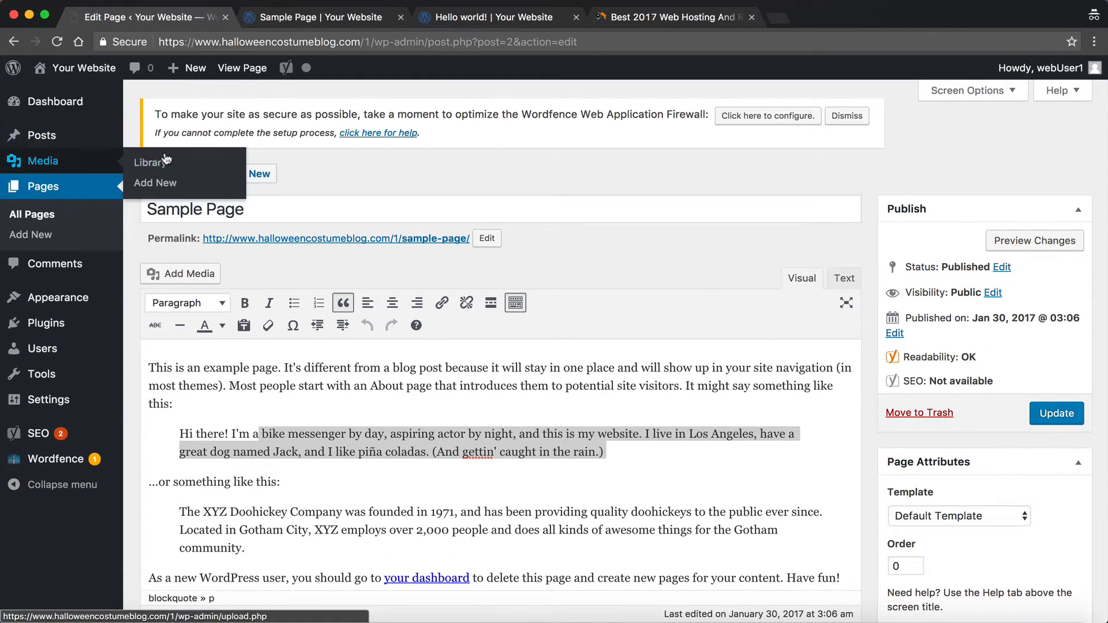
# Open the list of all posts
pyautogui.moveTo(101, 142)
pyautogui.click(168, 137)
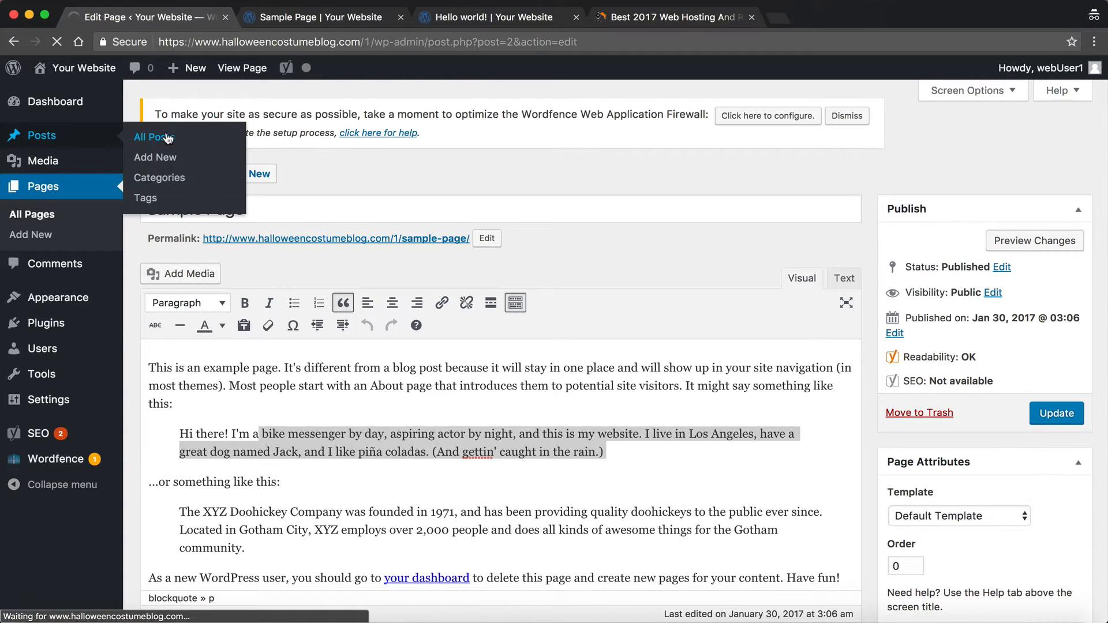